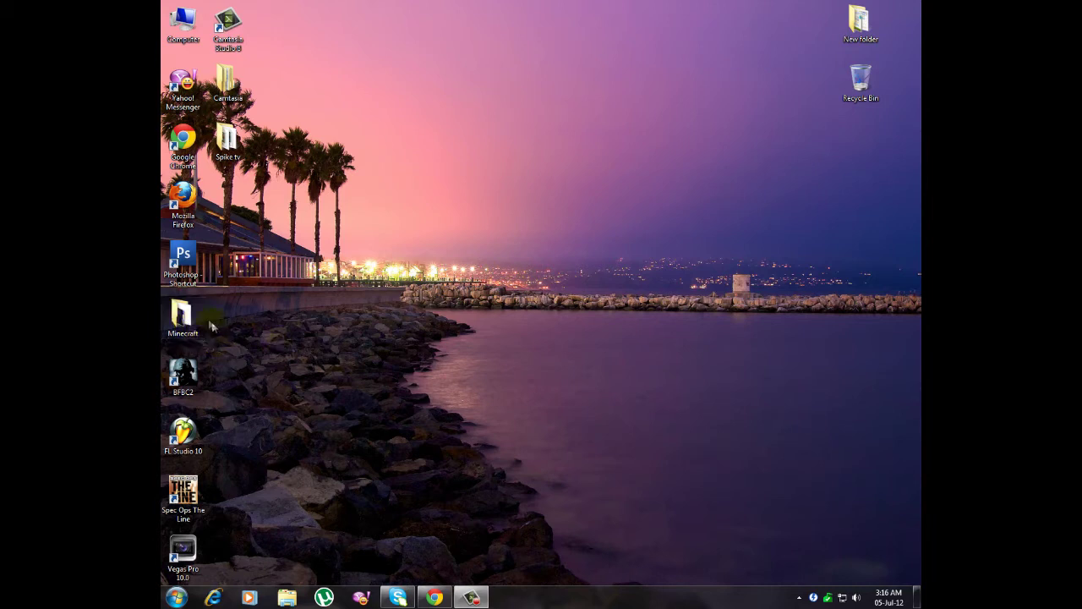
- Launch Mineshafter-proxy from the desktop's Minecraft folder, close the folder and bring up the Minecraft Launcher
{"action": "double_click", "coordinate": [194, 317]}
{"action": "scroll", "coordinate": [715, 247], "scroll_direction": "down", "scroll_amount": 1}
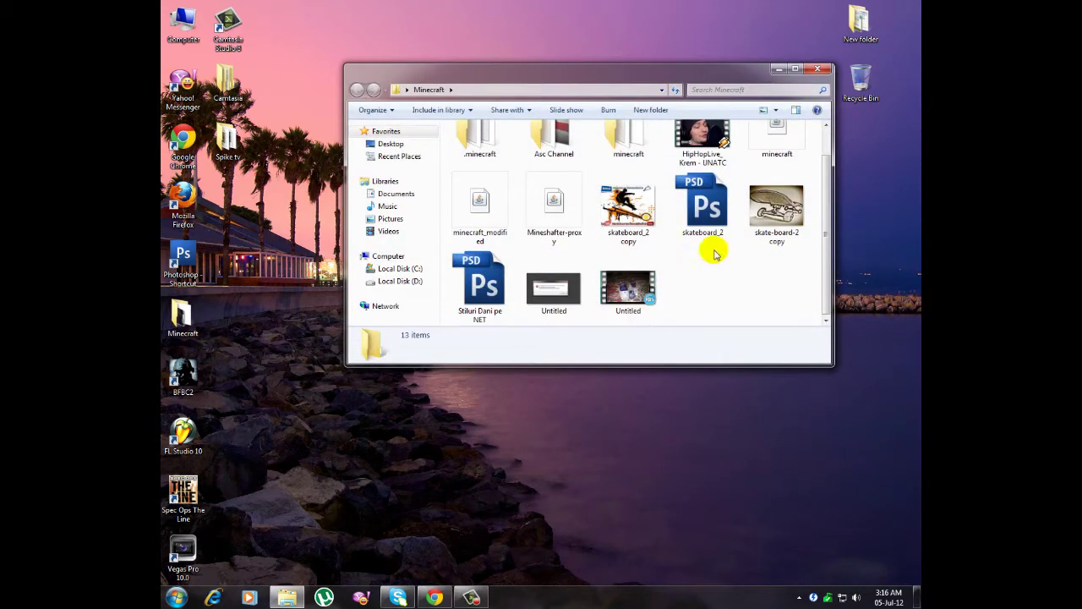
{"action": "left_click", "coordinate": [557, 218]}
{"action": "double_click", "coordinate": [555, 212]}
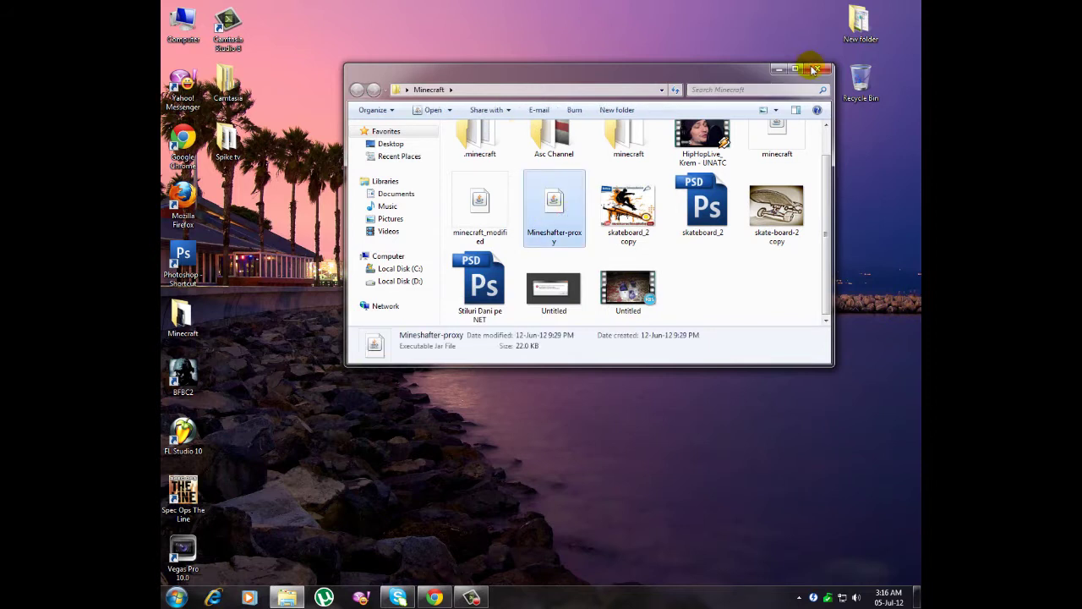
{"action": "left_click", "coordinate": [817, 68]}
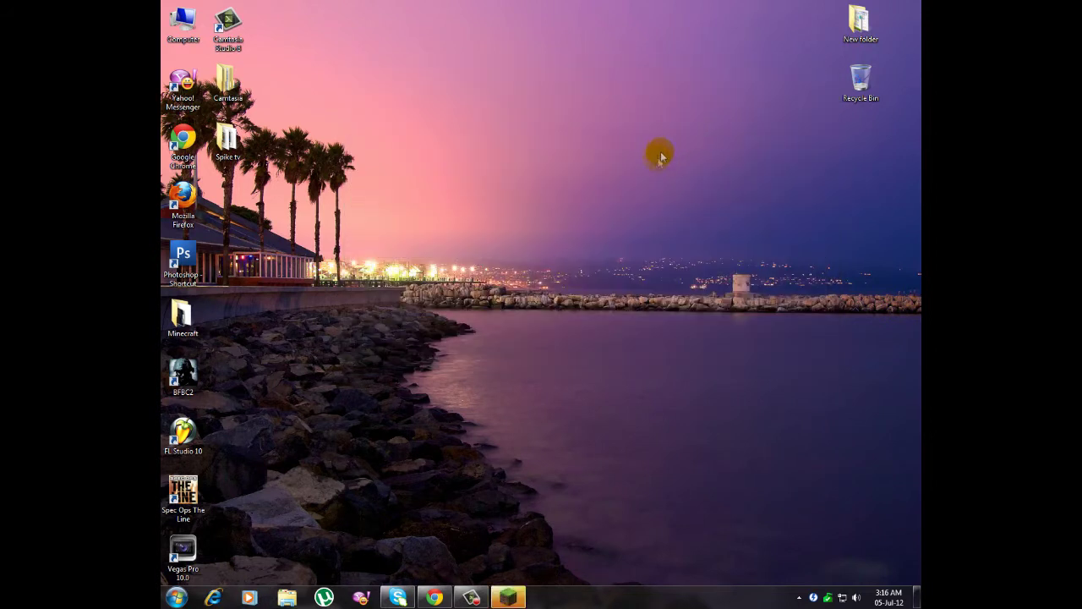
{"action": "left_click", "coordinate": [511, 600]}
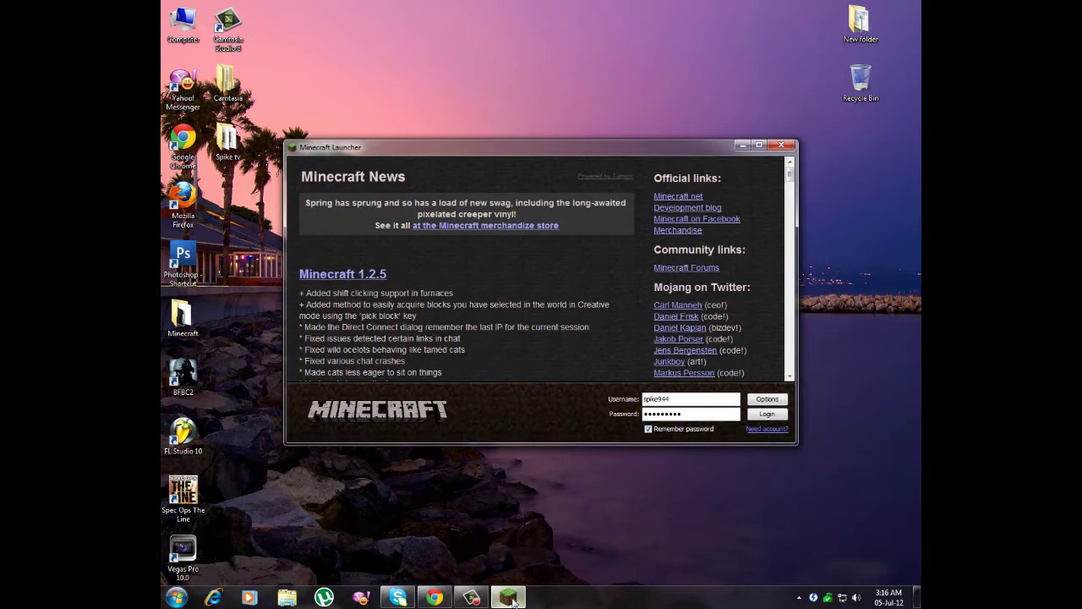
- Force a game update in the launcher options and log in to Minecraft with the saved account
{"action": "left_click", "coordinate": [768, 400]}
{"action": "left_click", "coordinate": [606, 289]}
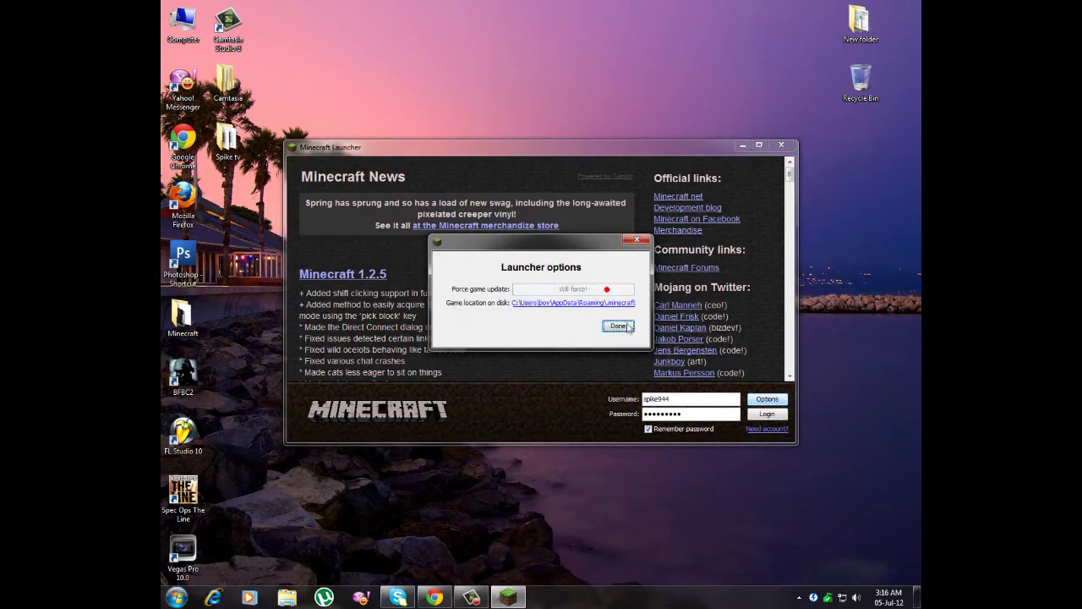
{"action": "left_click", "coordinate": [619, 328]}
{"action": "left_click", "coordinate": [779, 416]}
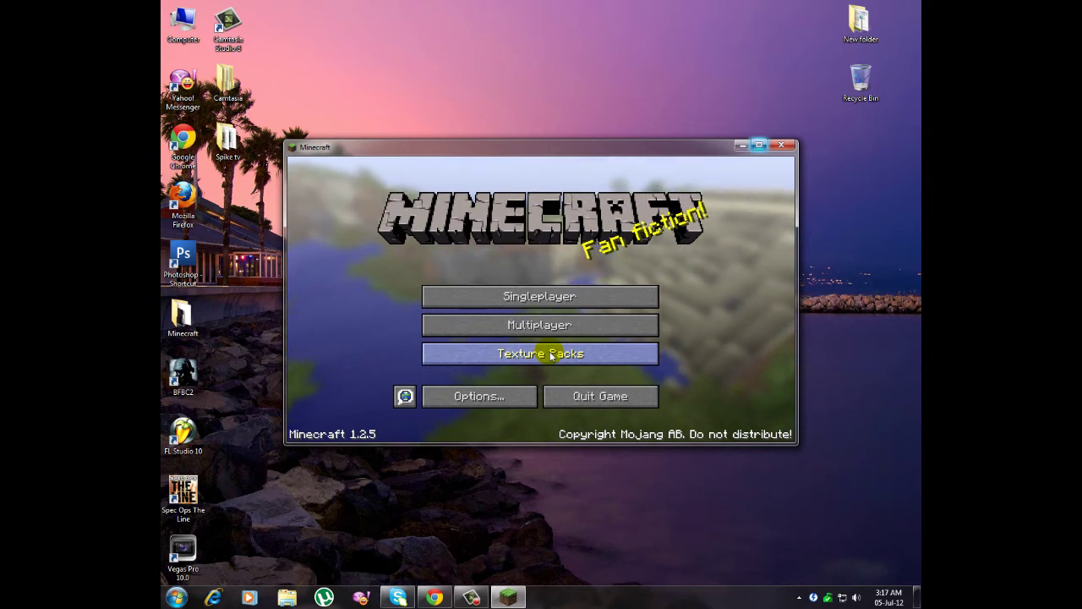
- Open the texture pack folder from Minecraft's texture pack selection and look through its parent .minecraft folder
{"action": "left_click", "coordinate": [497, 357]}
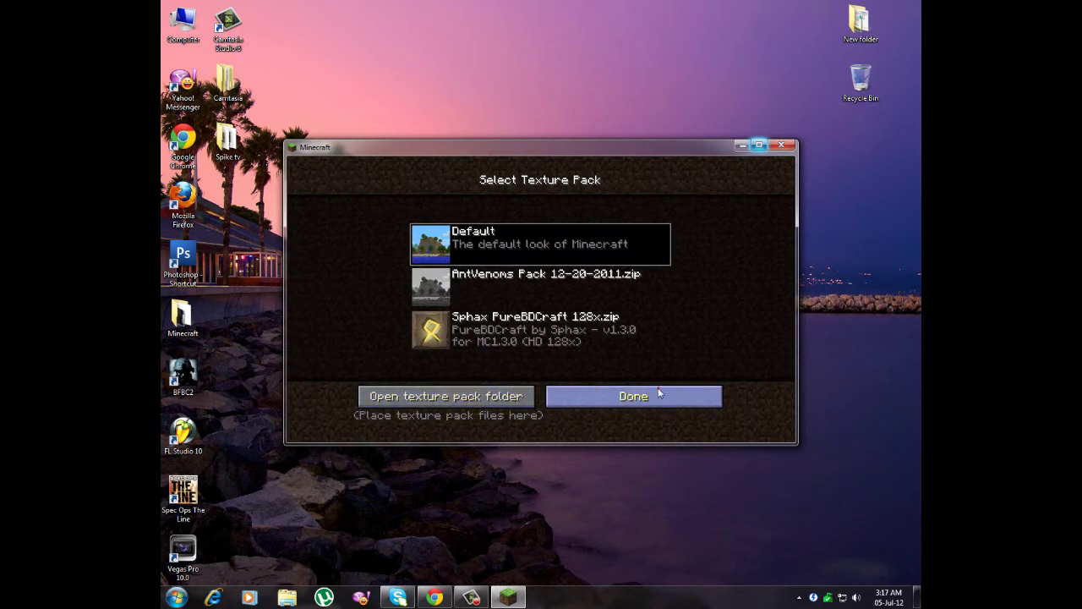
{"action": "left_click", "coordinate": [577, 395]}
{"action": "left_click", "coordinate": [596, 359]}
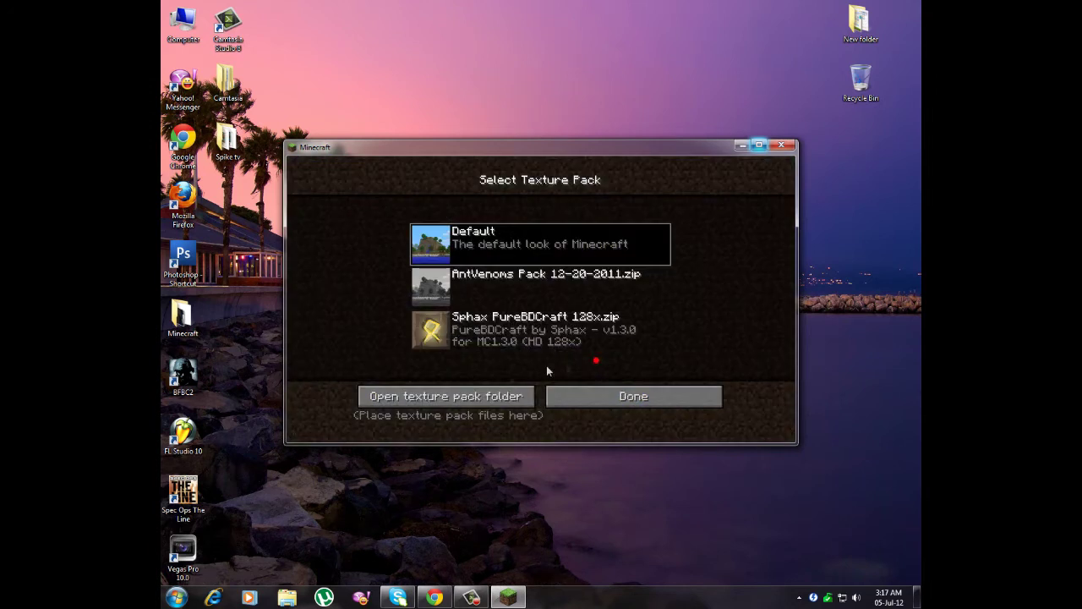
{"action": "left_click", "coordinate": [485, 396]}
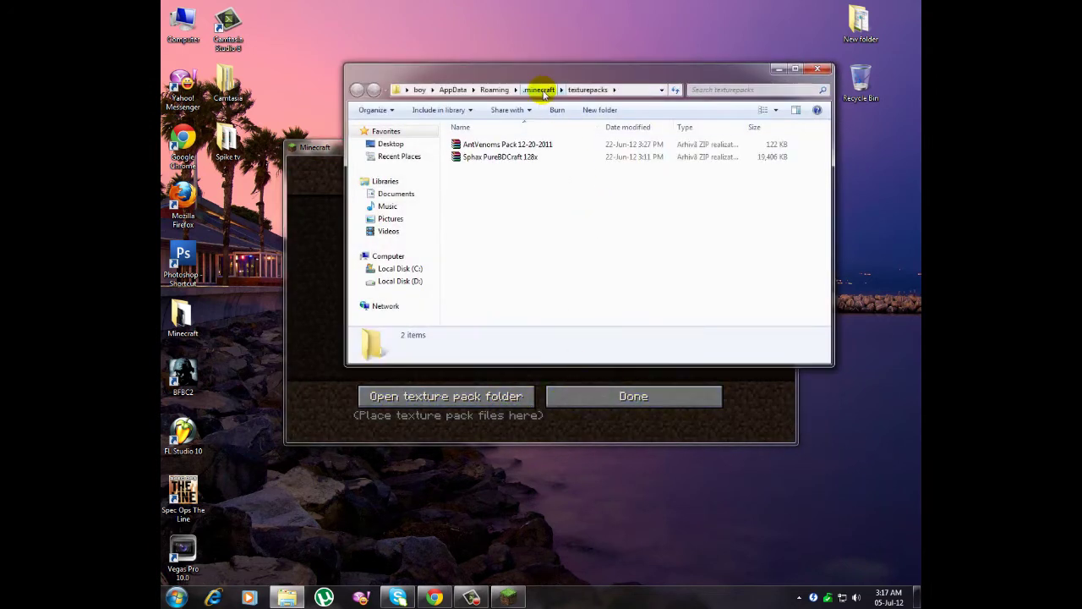
{"action": "left_click", "coordinate": [540, 90]}
{"action": "scroll", "coordinate": [499, 245], "scroll_direction": "down", "scroll_amount": 1}
{"action": "scroll", "coordinate": [526, 196], "scroll_direction": "up", "scroll_amount": 1}
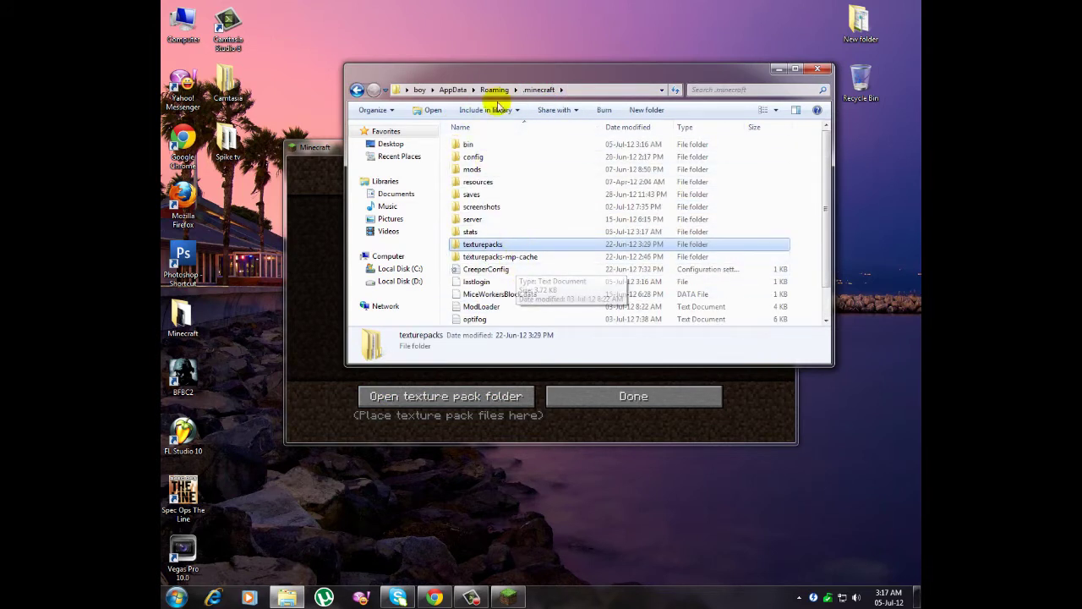
{"action": "left_click", "coordinate": [819, 72]}
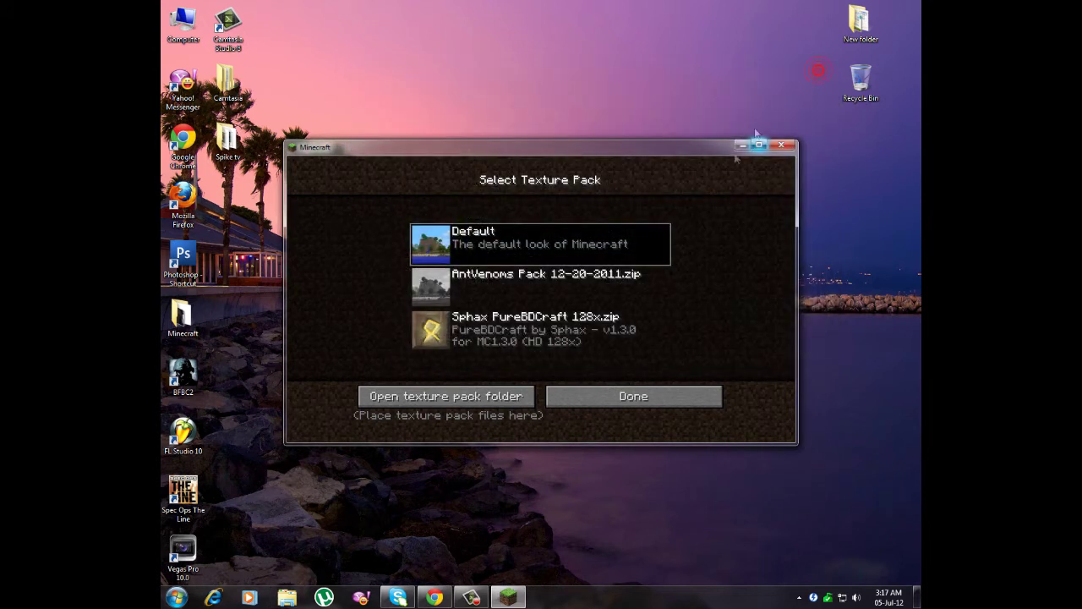
{"action": "left_click", "coordinate": [656, 400]}
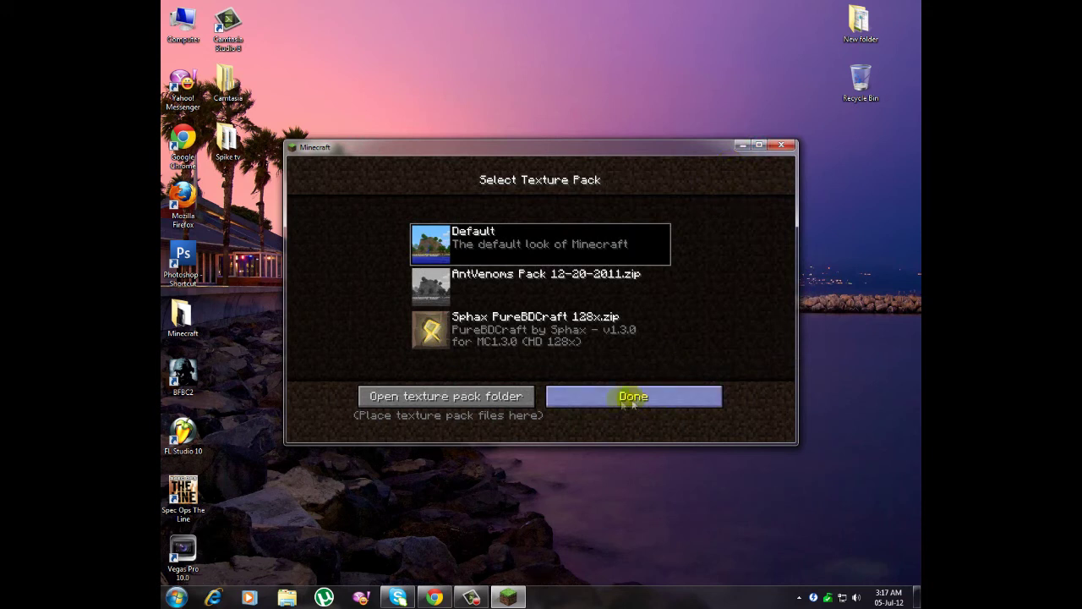
- Find the Windows Run dialog and use it to open the %appdata% folder
{"action": "left_click", "coordinate": [176, 597]}
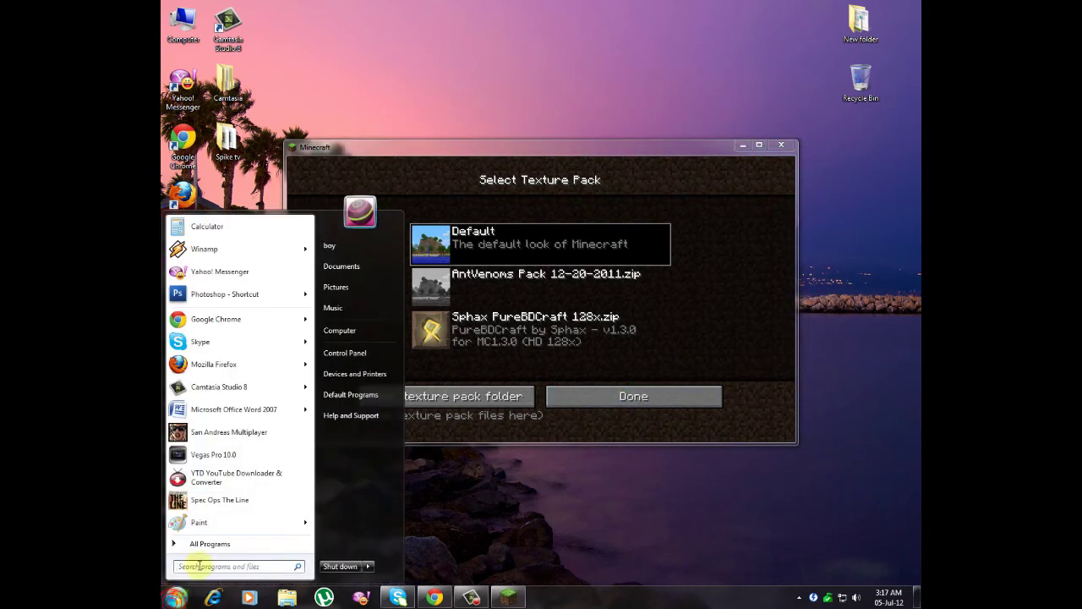
{"action": "type", "text": "run"}
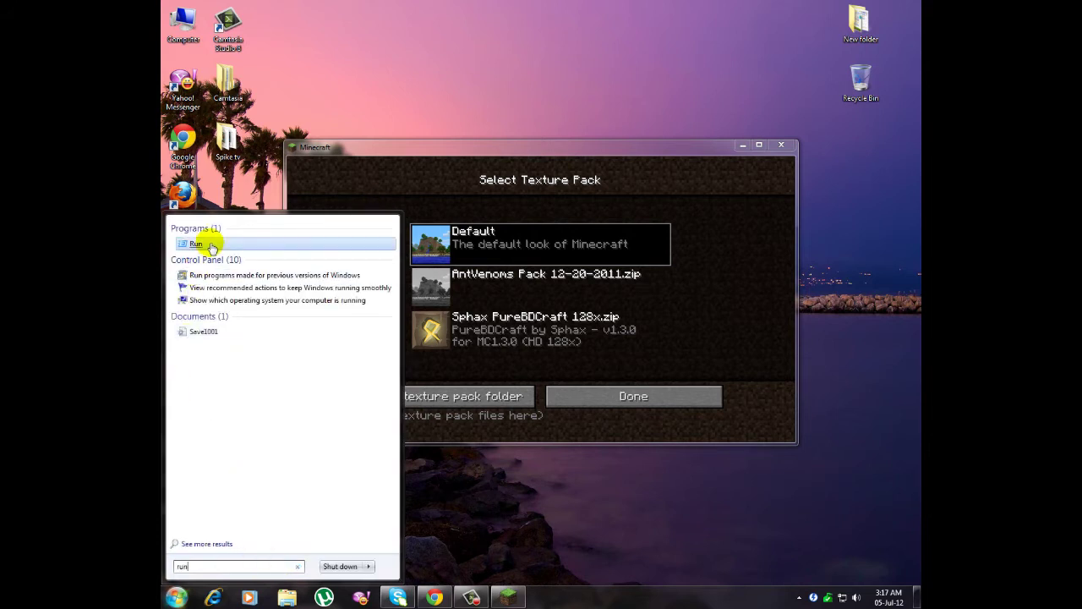
{"action": "left_click", "coordinate": [205, 243]}
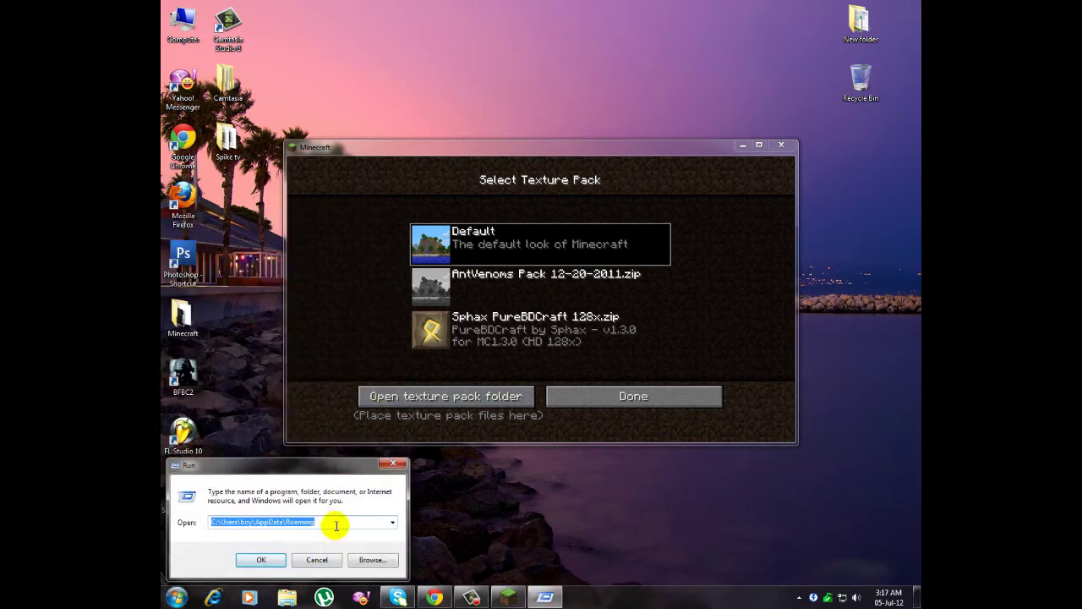
{"action": "key", "text": "BackSpace"}
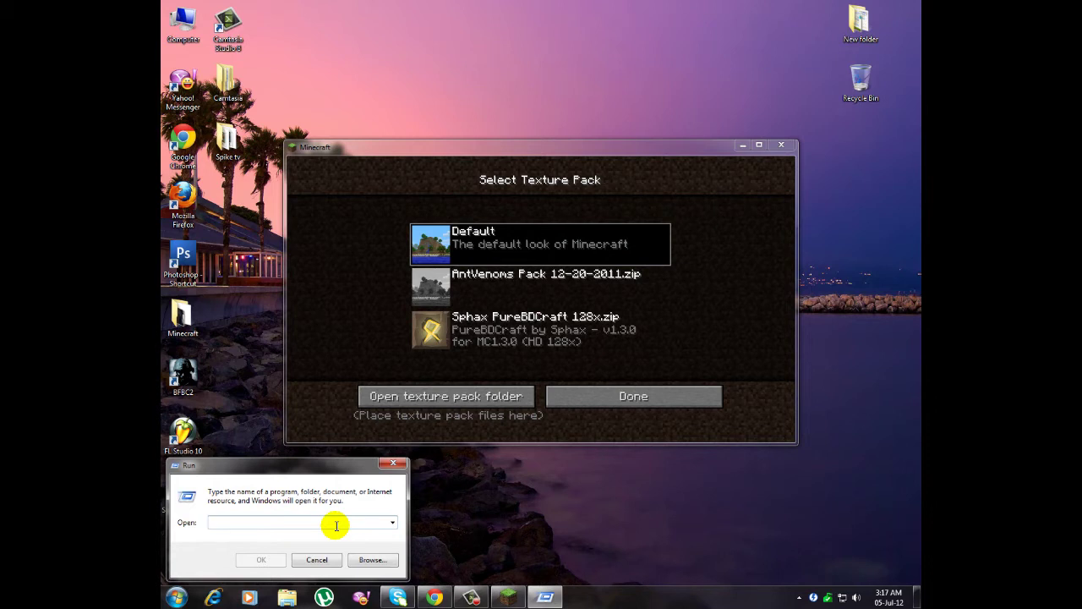
{"action": "type", "text": "%appdata"}
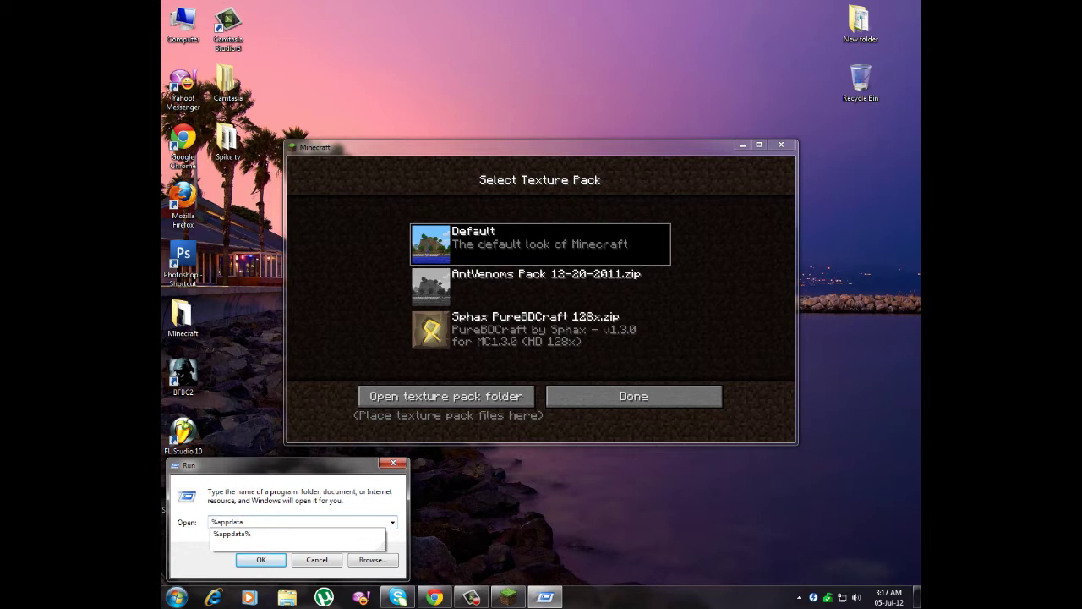
{"action": "left_click", "coordinate": [338, 534]}
{"action": "key", "text": "Return"}
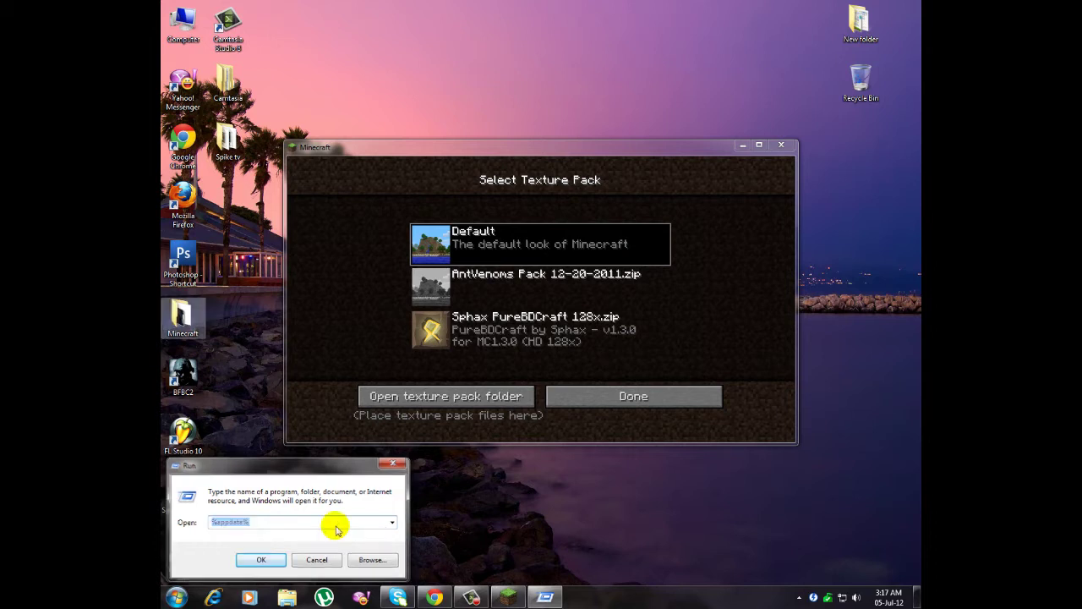
- View the contents of the .minecraft folder, then close the folder window and the Minecraft game
{"action": "left_click", "coordinate": [480, 144]}
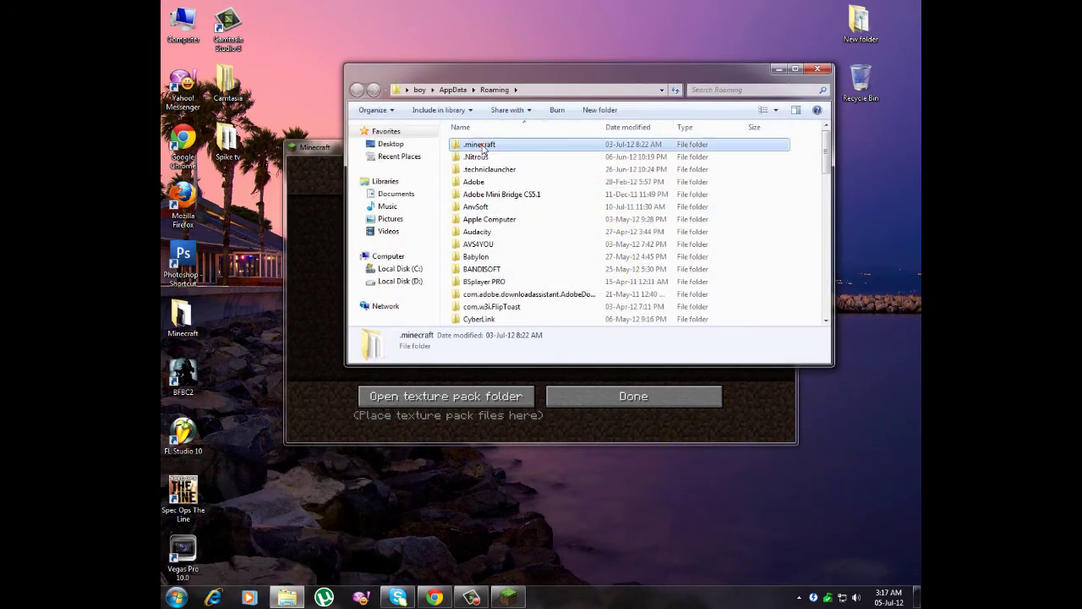
{"action": "double_click", "coordinate": [487, 150]}
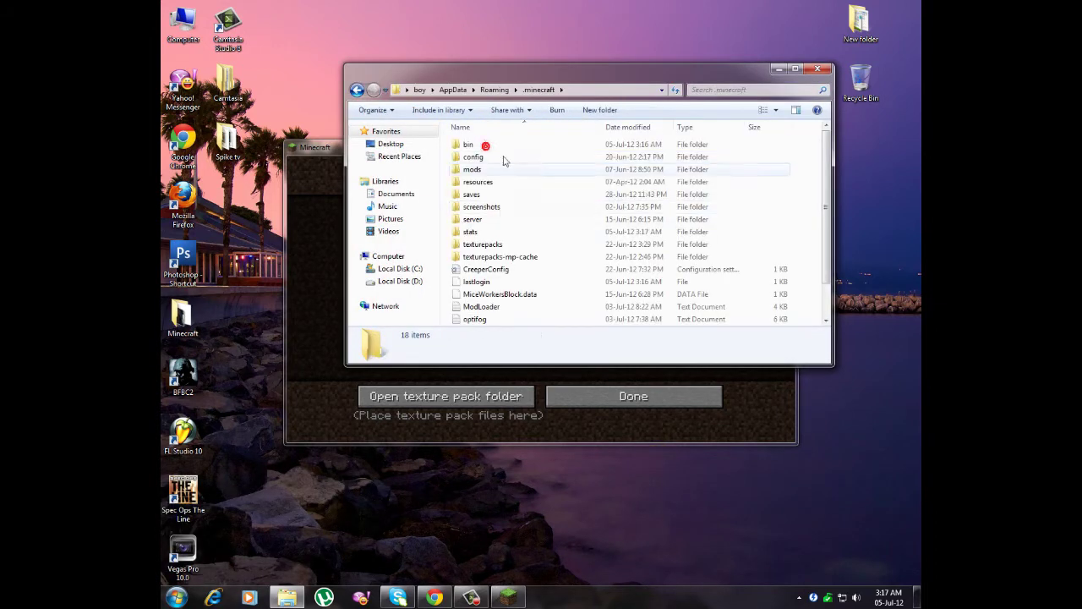
{"action": "left_click", "coordinate": [817, 69]}
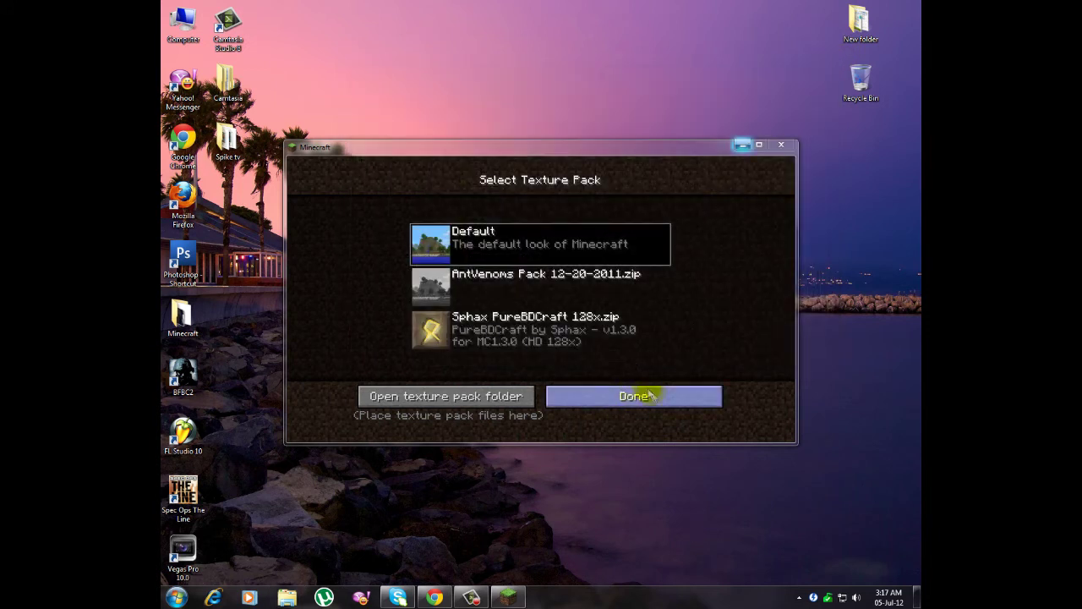
{"action": "left_click", "coordinate": [782, 145]}
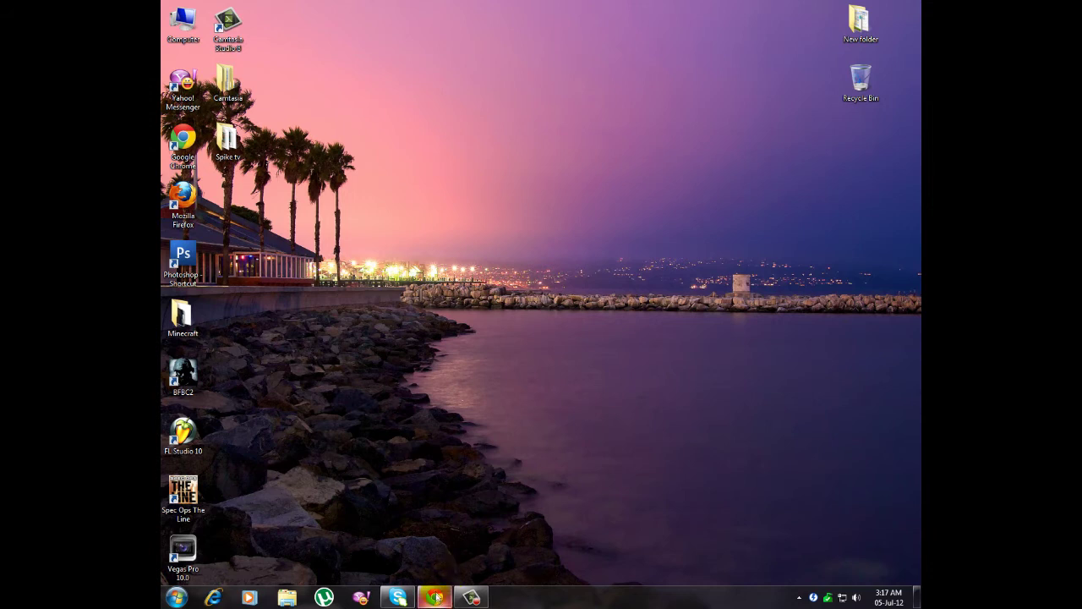
- Switch to Google Chrome and search Google for "modloader 1.2.5"
{"action": "mouse_move", "coordinate": [443, 592]}
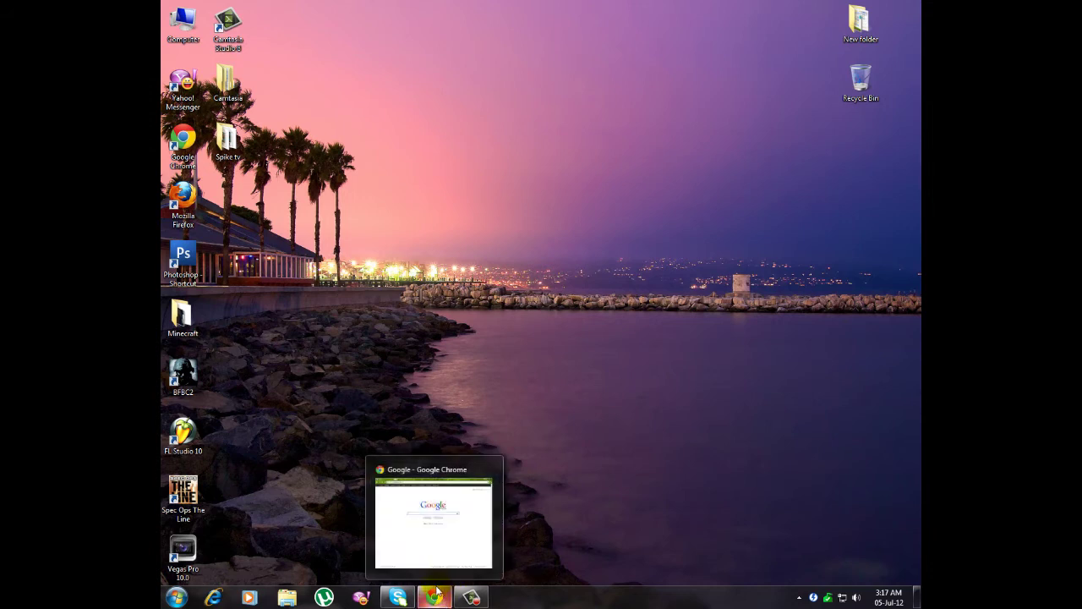
{"action": "left_click", "coordinate": [438, 599]}
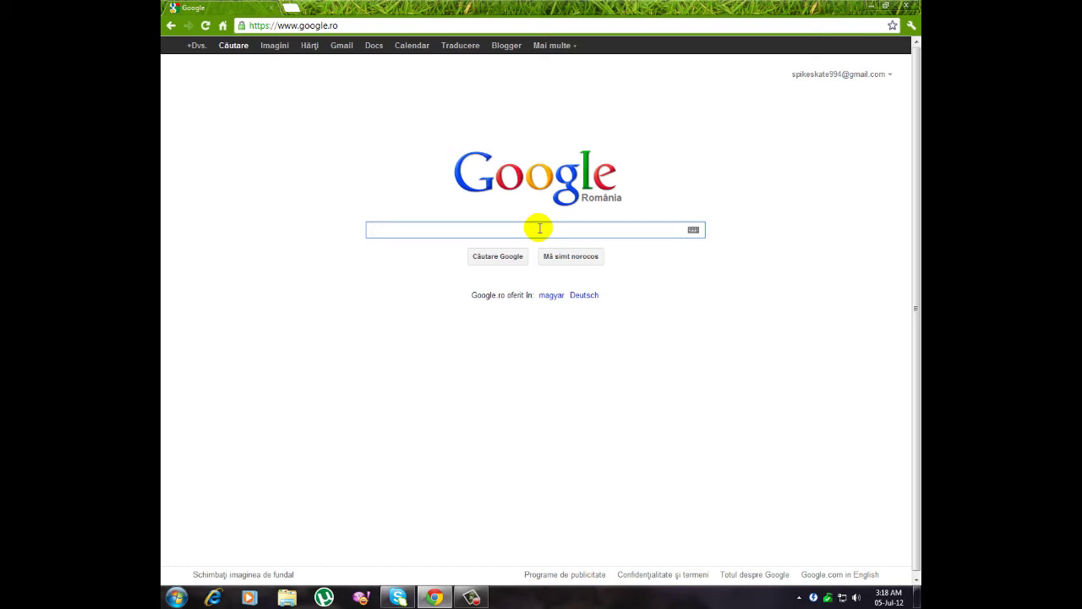
{"action": "type", "text": "modl"}
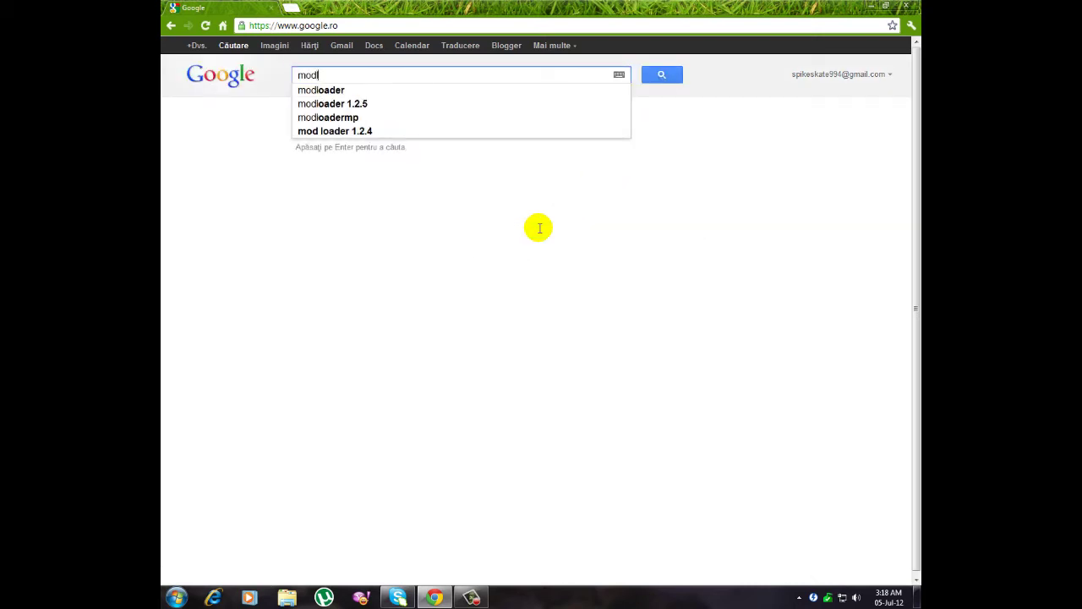
{"action": "type", "text": "oader 1.2.5"}
{"action": "key", "text": "Return"}
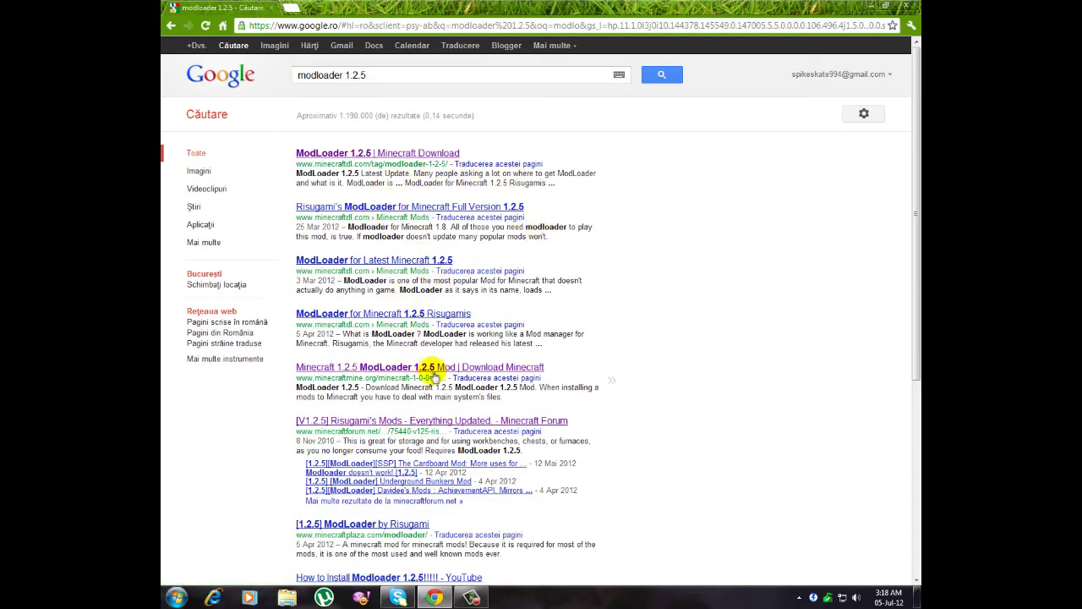
- Look through the MinecraftDL page for ModLoader 1.2.5 and return to the search results
{"action": "left_click", "coordinate": [387, 155]}
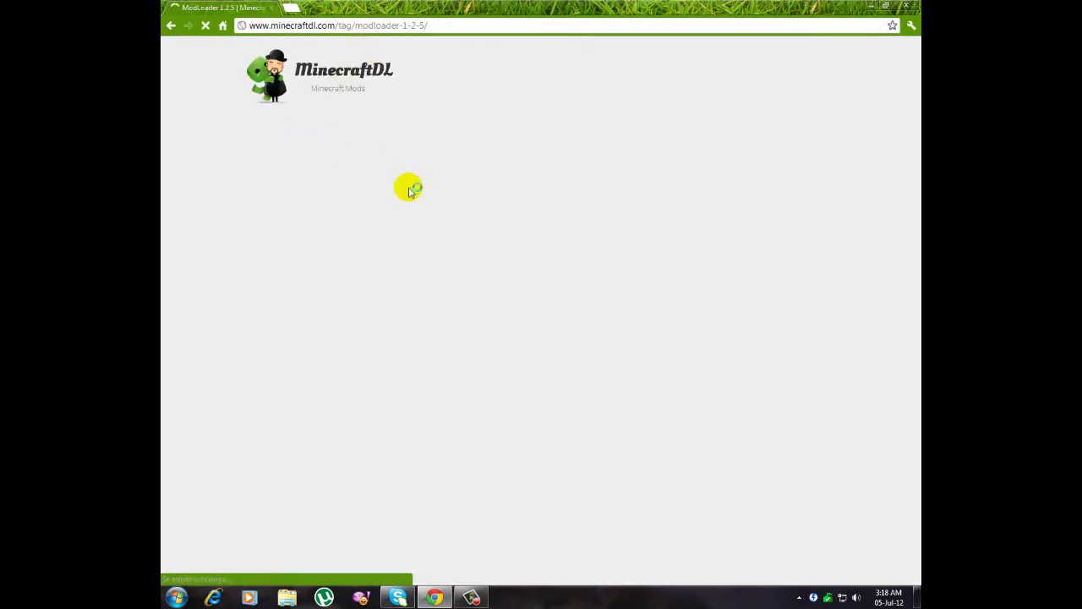
{"action": "scroll", "coordinate": [379, 369], "scroll_direction": "down", "scroll_amount": 2}
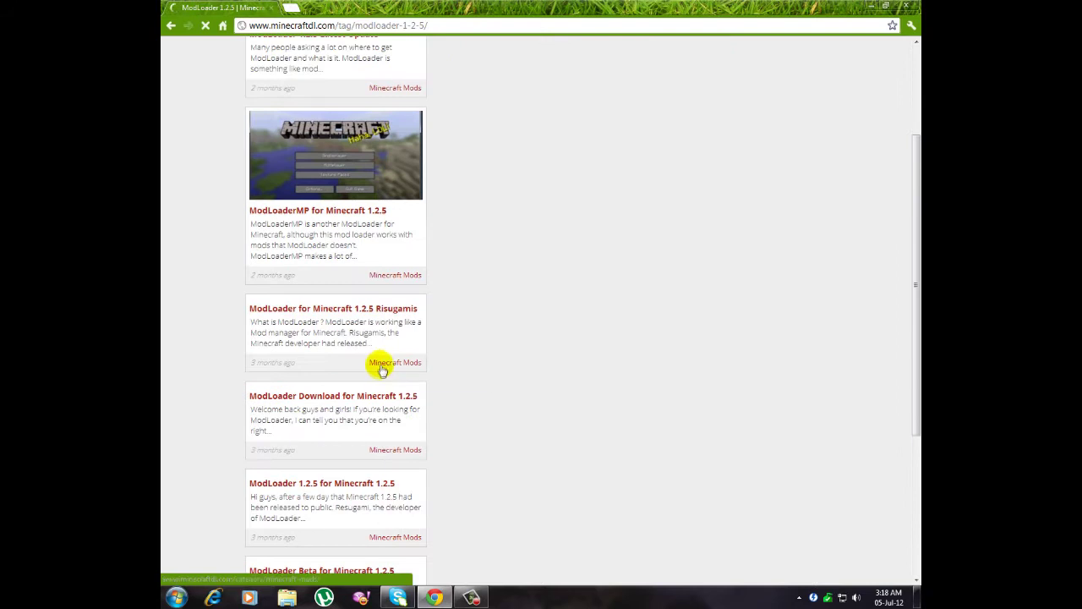
{"action": "scroll", "coordinate": [372, 347], "scroll_direction": "up", "scroll_amount": 2}
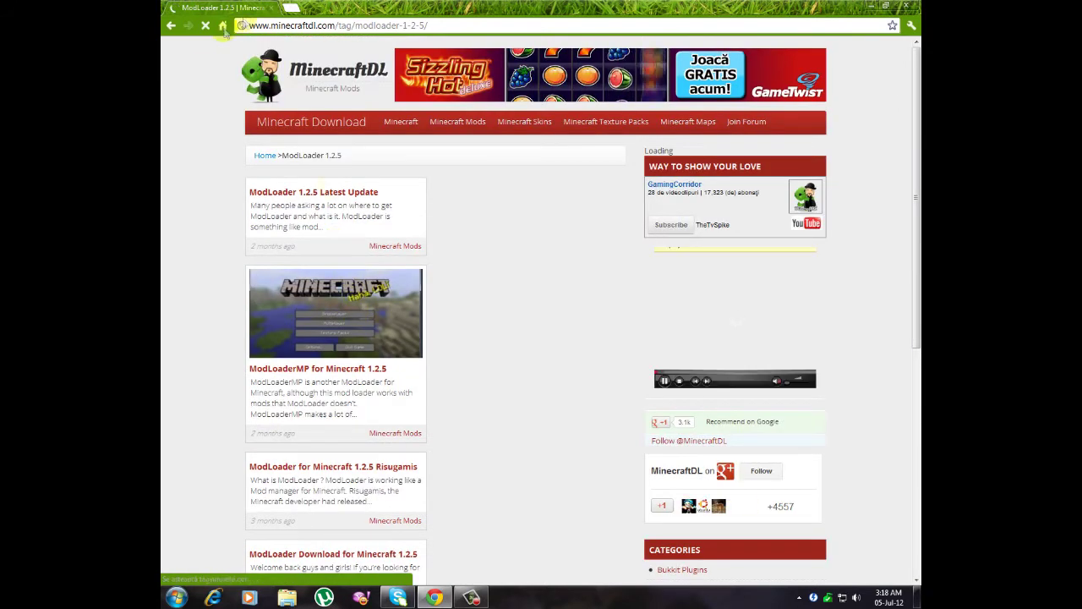
{"action": "key", "text": "BackSpace"}
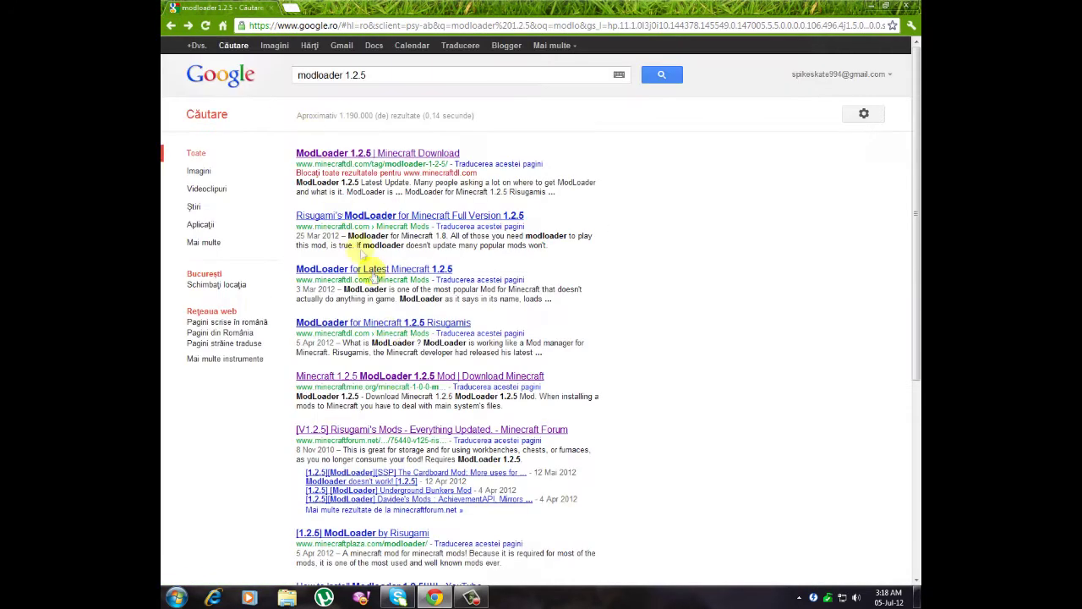
- Open the "Minecraft 1.2.5 ModLoader 1.2.5 Mod" result on minecraftmine.org and follow its "Download ModLoader 1.2.5" link
{"action": "left_click", "coordinate": [422, 378]}
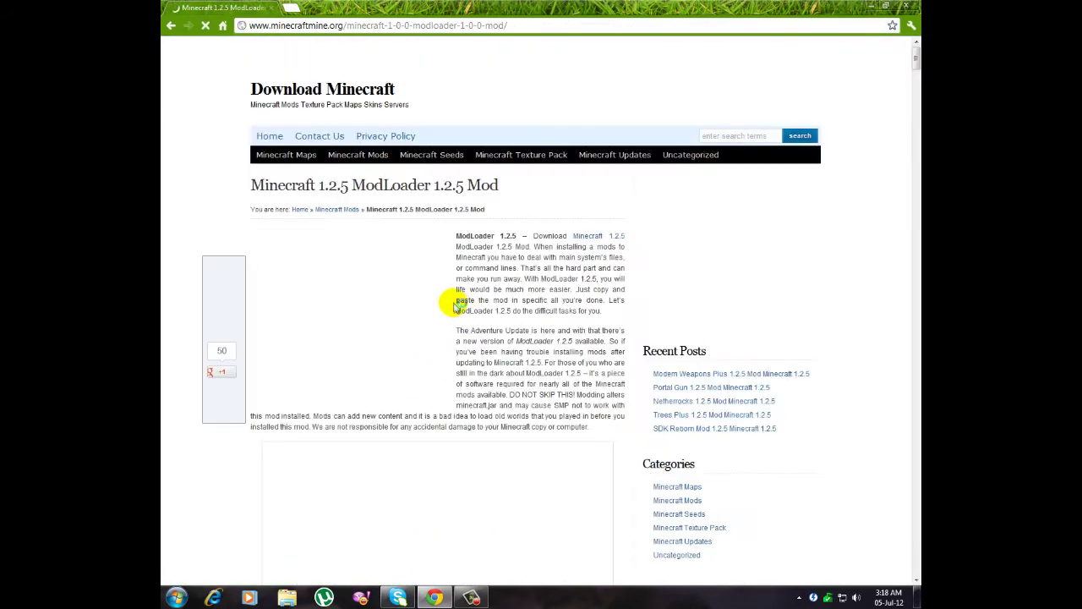
{"action": "scroll", "coordinate": [440, 312], "scroll_direction": "down", "scroll_amount": 8}
{"action": "scroll", "coordinate": [394, 317], "scroll_direction": "down", "scroll_amount": 4}
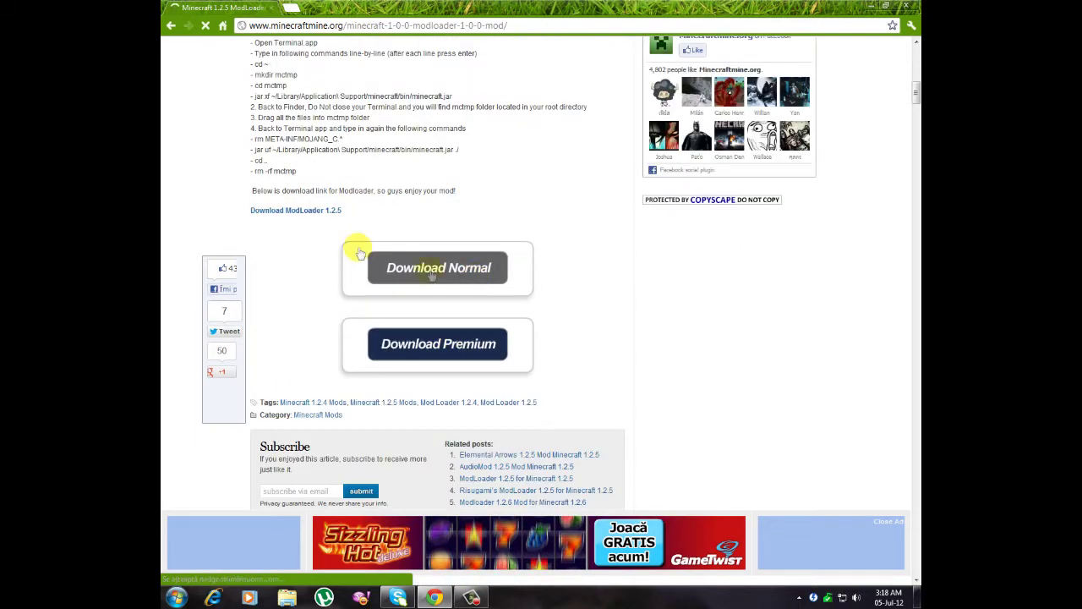
{"action": "left_click", "coordinate": [306, 211]}
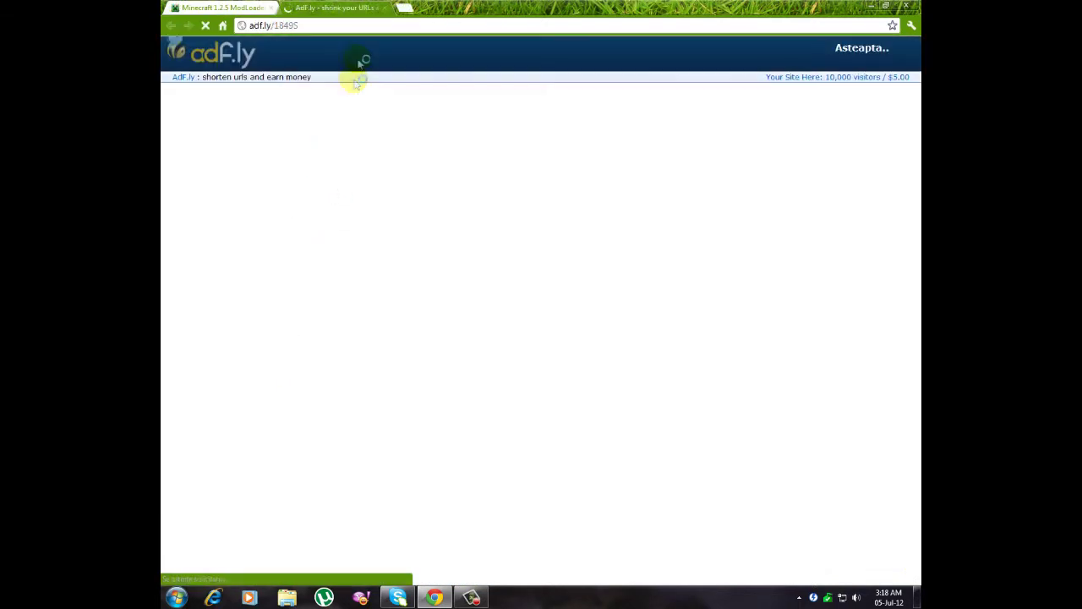
- Return to the minecraftmine.org ModLoader page while the adf.ly page loads and review the Windows installation instructions
{"action": "left_click", "coordinate": [262, 7]}
{"action": "left_click", "coordinate": [342, 9]}
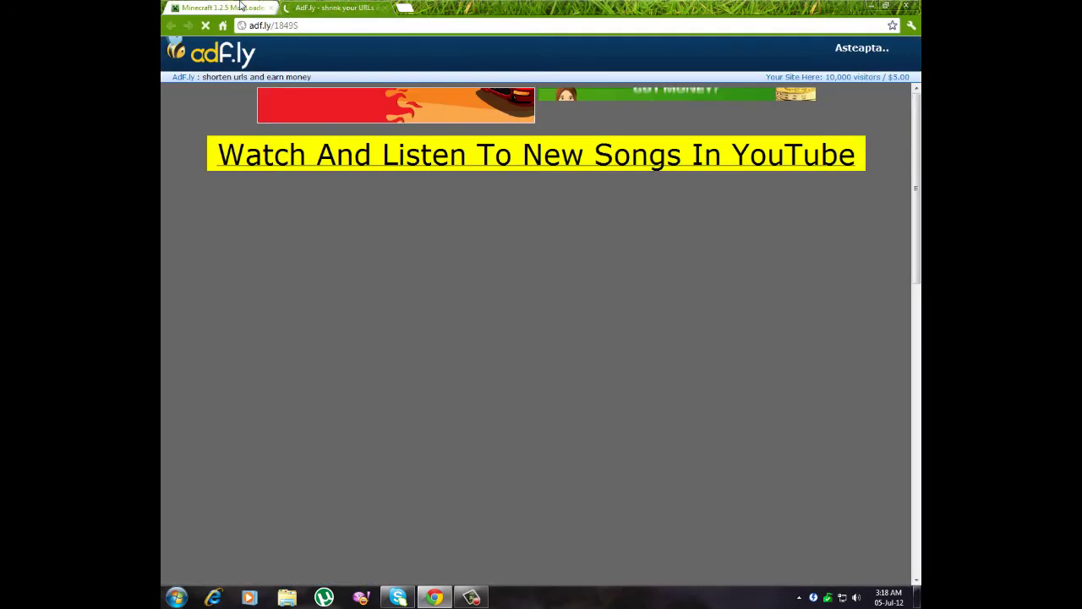
{"action": "left_click", "coordinate": [241, 6]}
{"action": "scroll", "coordinate": [451, 147], "scroll_direction": "up", "scroll_amount": 3}
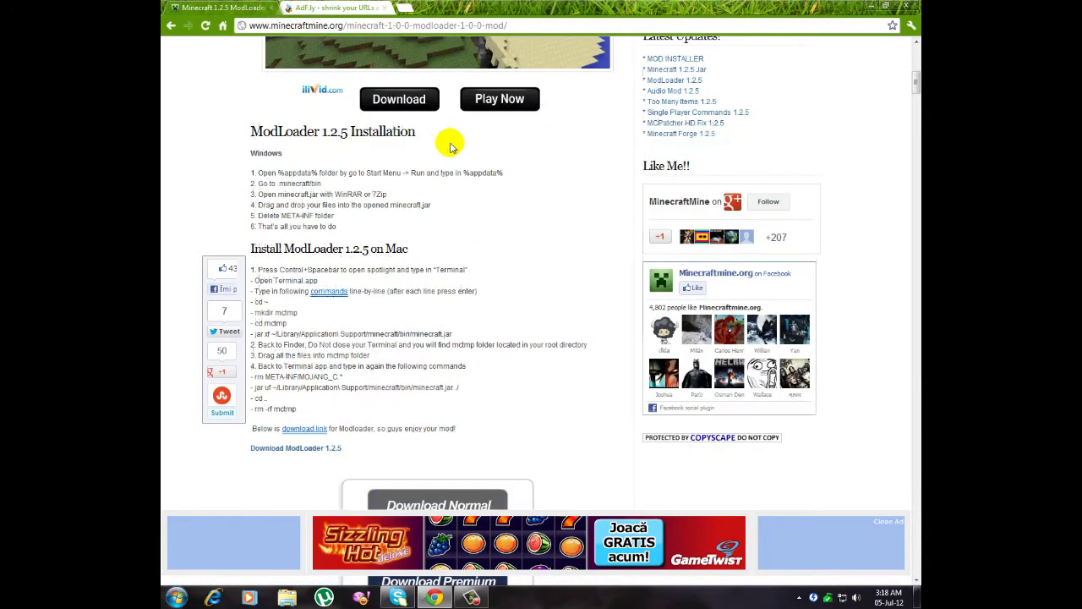
- Skip the adf.ly advert to download ModLoader.zip, and close the advert page
{"action": "scroll", "coordinate": [507, 372], "scroll_direction": "up", "scroll_amount": 3}
{"action": "scroll", "coordinate": [432, 404], "scroll_direction": "down", "scroll_amount": 1}
{"action": "scroll", "coordinate": [432, 403], "scroll_direction": "down", "scroll_amount": 1}
{"action": "left_click", "coordinate": [338, 7]}
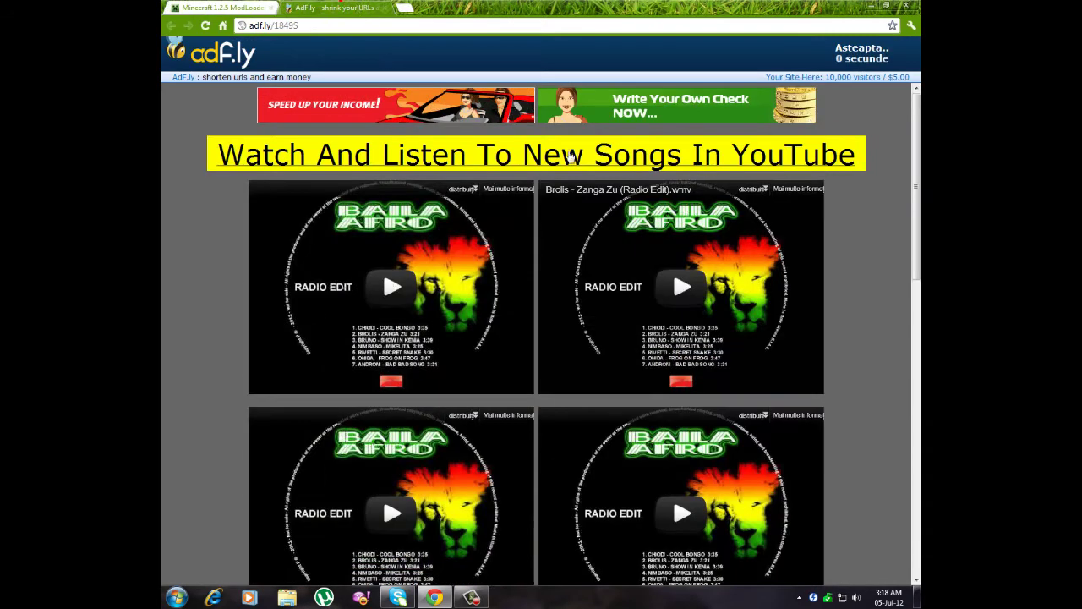
{"action": "left_click", "coordinate": [839, 56]}
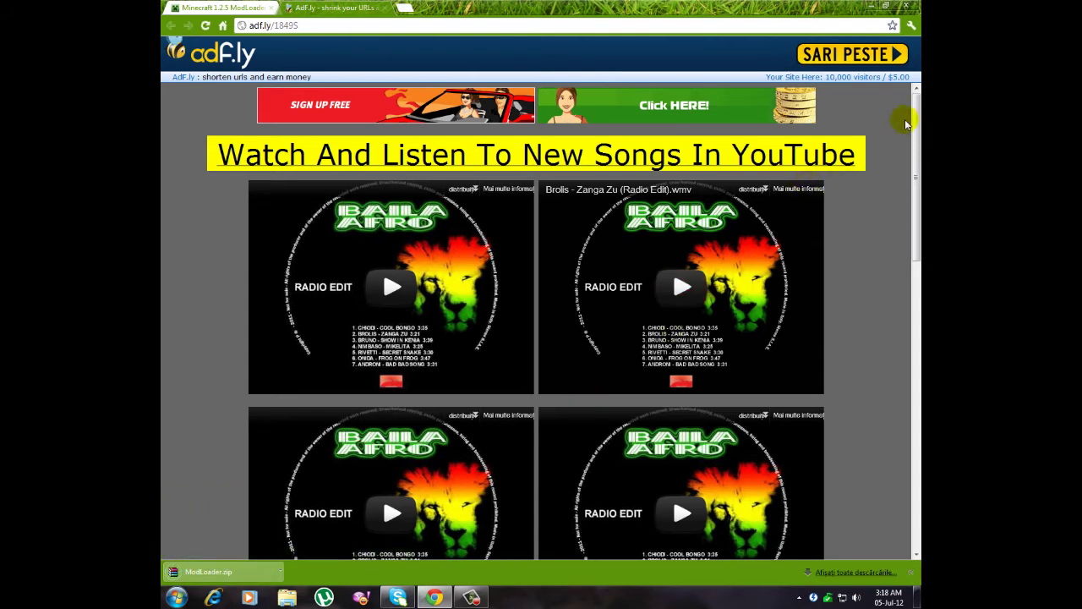
{"action": "left_click", "coordinate": [385, 9]}
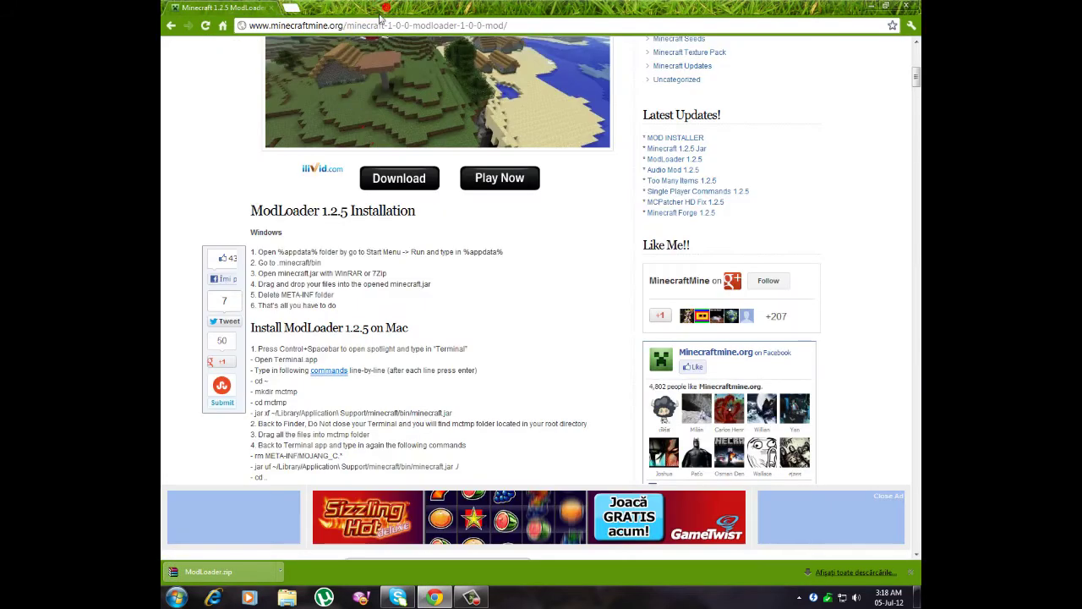
- Return to the Google results and search for "tmi minecraft 1.2.5"
{"action": "left_click", "coordinate": [170, 26]}
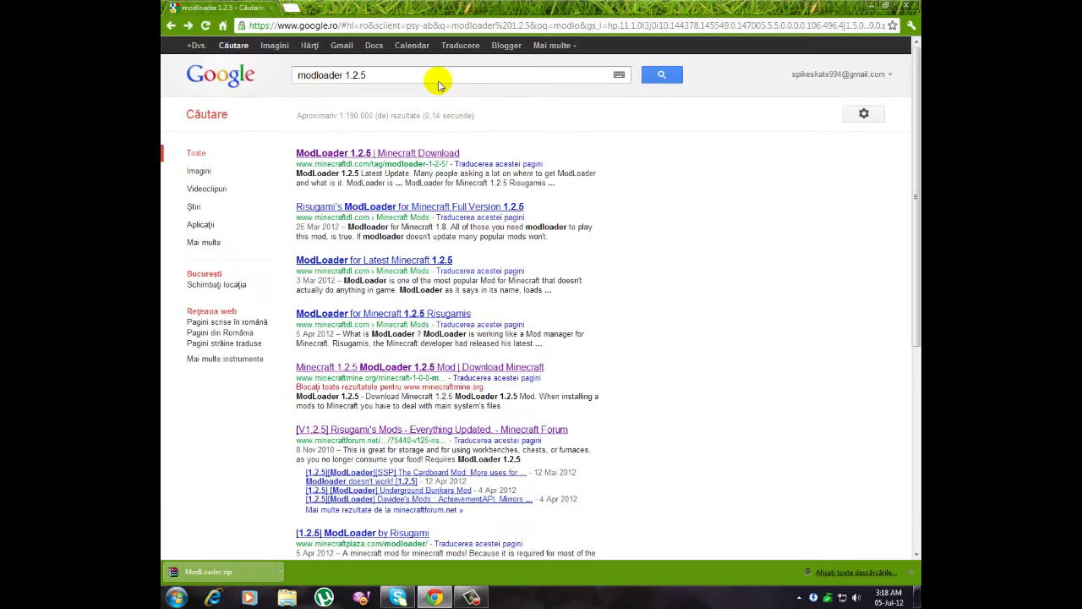
{"action": "triple_click", "coordinate": [428, 74]}
{"action": "key", "text": "BackSpace"}
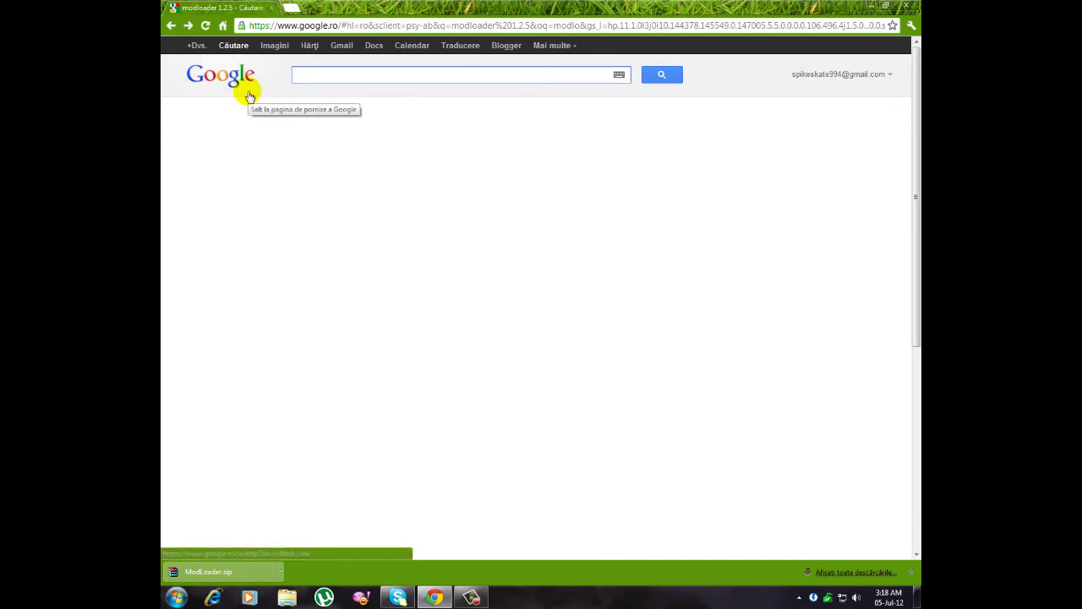
{"action": "type", "text": "tmi"}
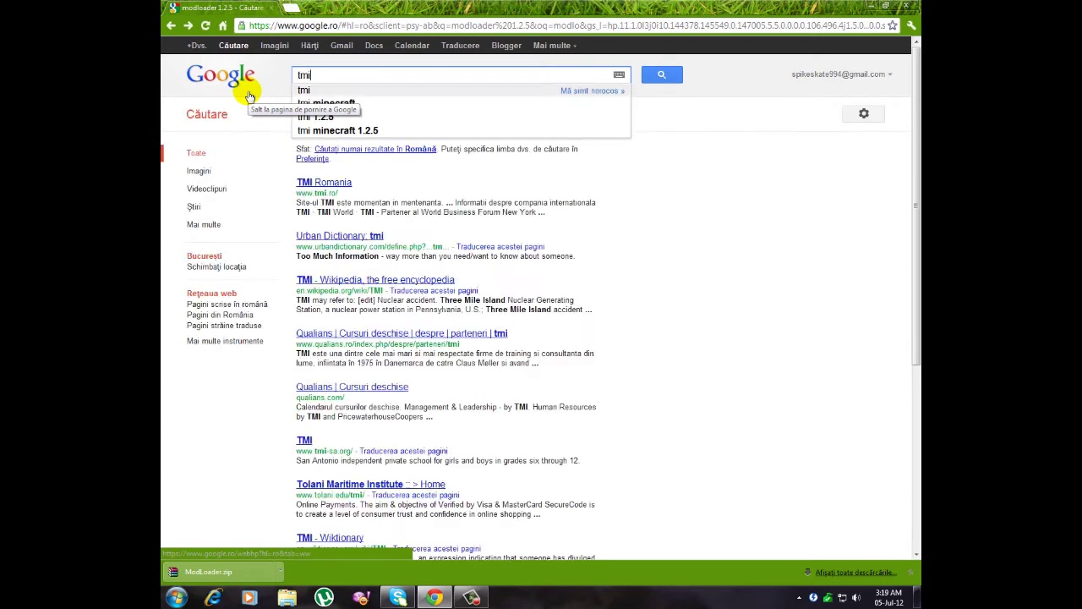
{"action": "key", "text": "Down"}
{"action": "key", "text": "Down"}
{"action": "key", "text": "Down"}
{"action": "key", "text": "Down"}
{"action": "key", "text": "Return"}
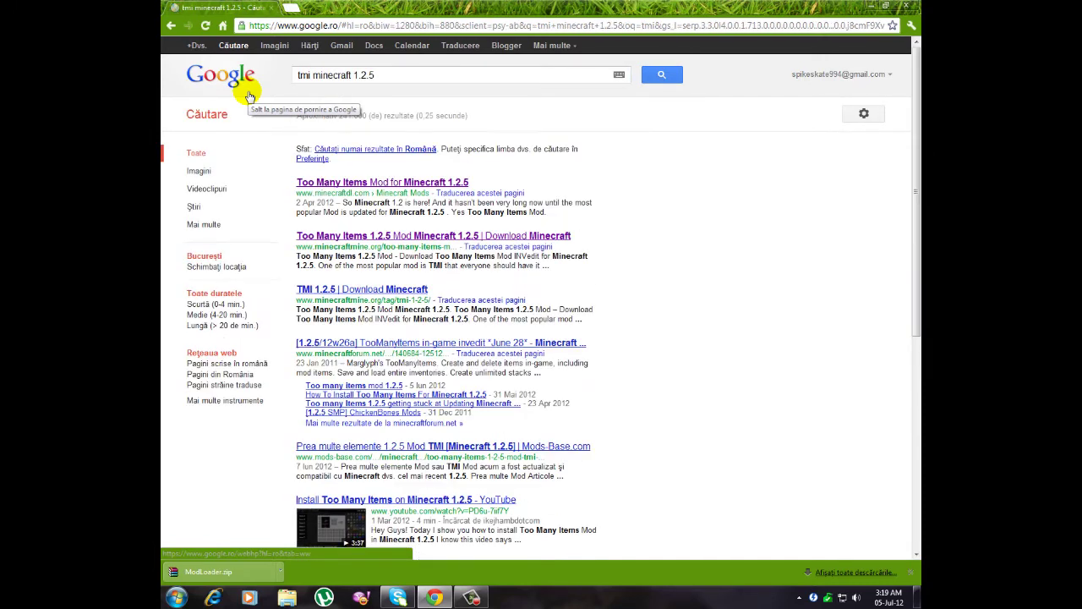
- Open the "Too Many Items Mod for Minecraft 1.2.5" result on minecraftdl.com and follow its download link
{"action": "left_click", "coordinate": [421, 183]}
{"action": "scroll", "coordinate": [473, 236], "scroll_direction": "down", "scroll_amount": 2}
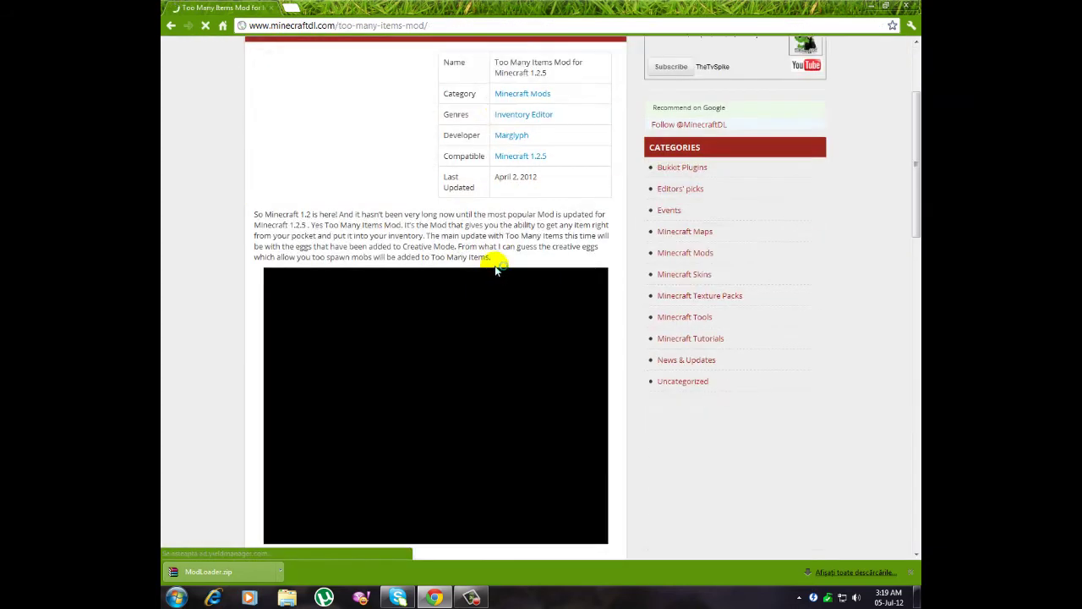
{"action": "scroll", "coordinate": [497, 269], "scroll_direction": "down", "scroll_amount": 3}
{"action": "scroll", "coordinate": [365, 227], "scroll_direction": "down", "scroll_amount": 8}
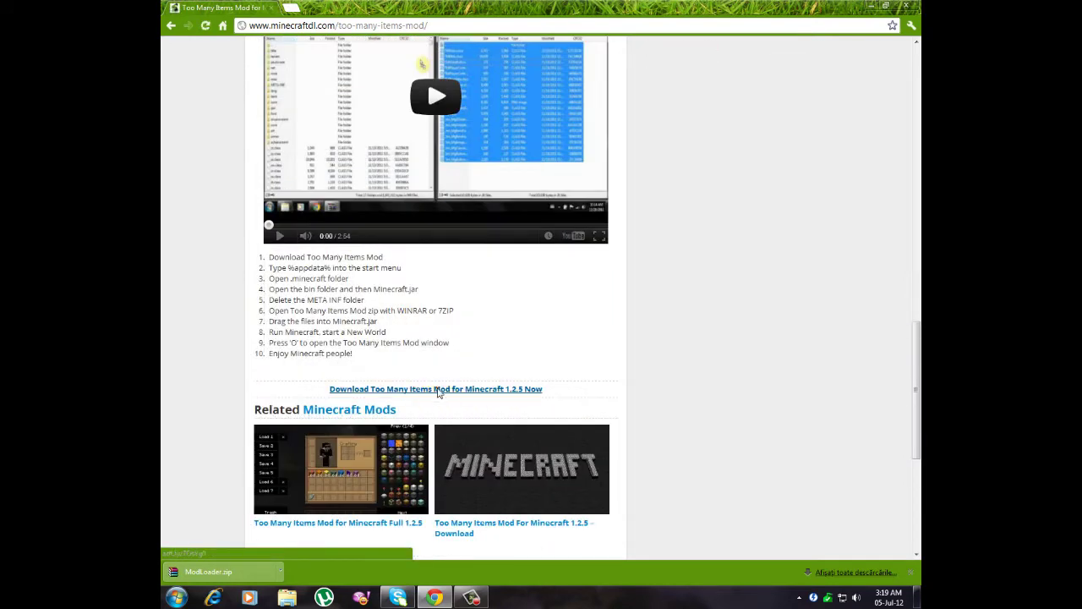
{"action": "left_click", "coordinate": [439, 390]}
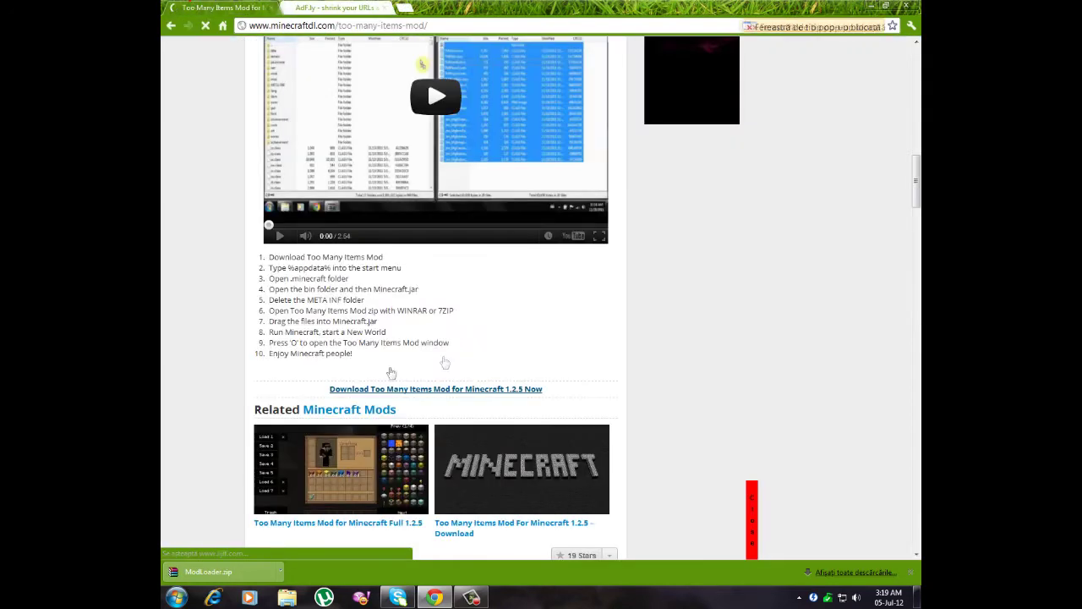
{"action": "left_click", "coordinate": [466, 378]}
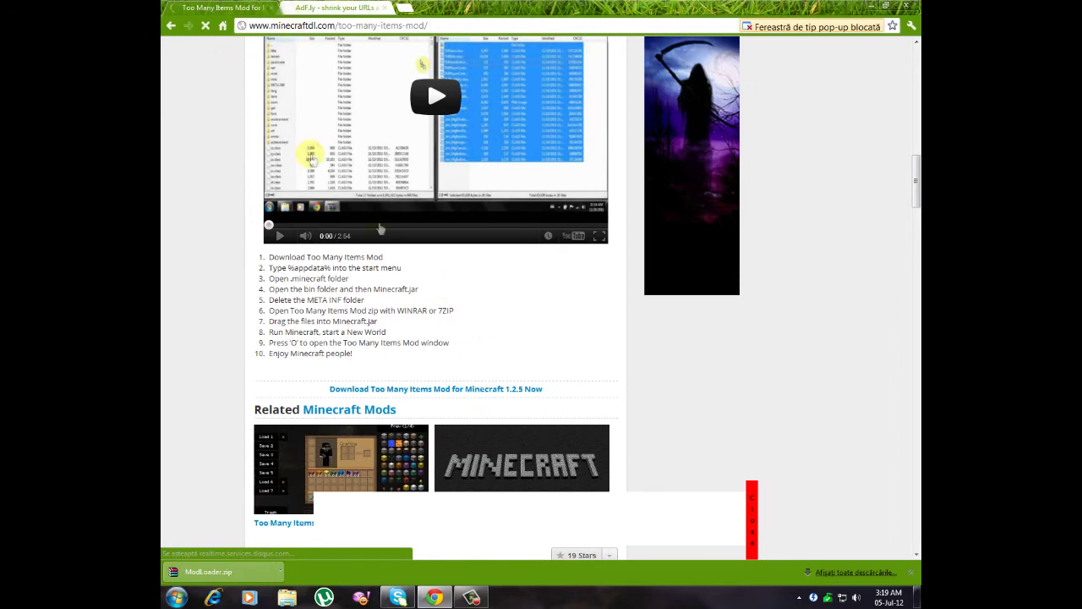
- Skip the adf.ly advert to download the TooManyItems zip, and open both ModLoader.zip and the TooManyItems archive in WinRAR
{"action": "left_click", "coordinate": [338, 8]}
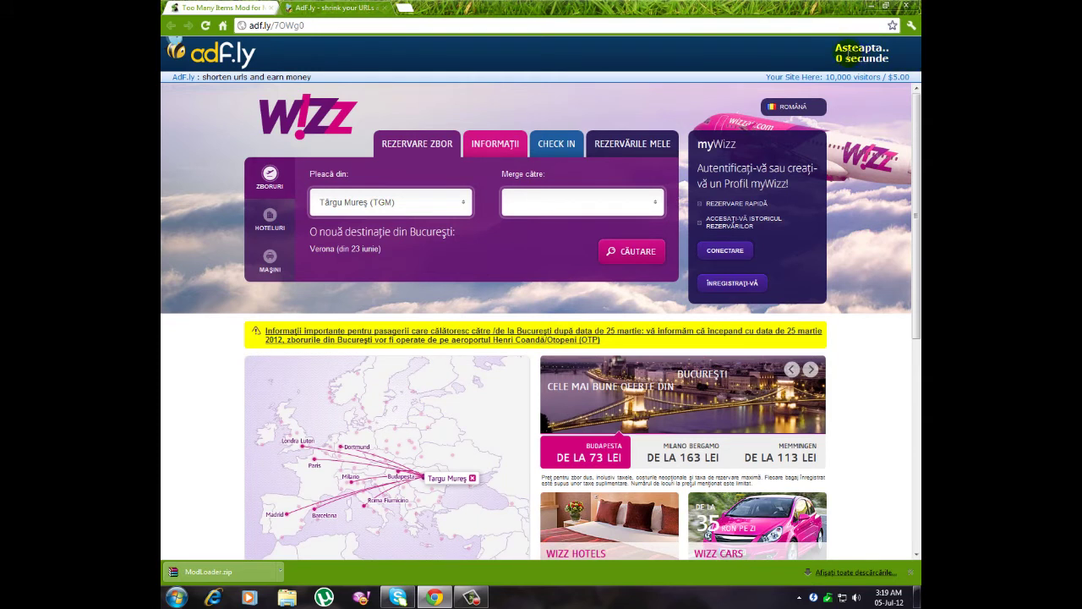
{"action": "left_click", "coordinate": [850, 56]}
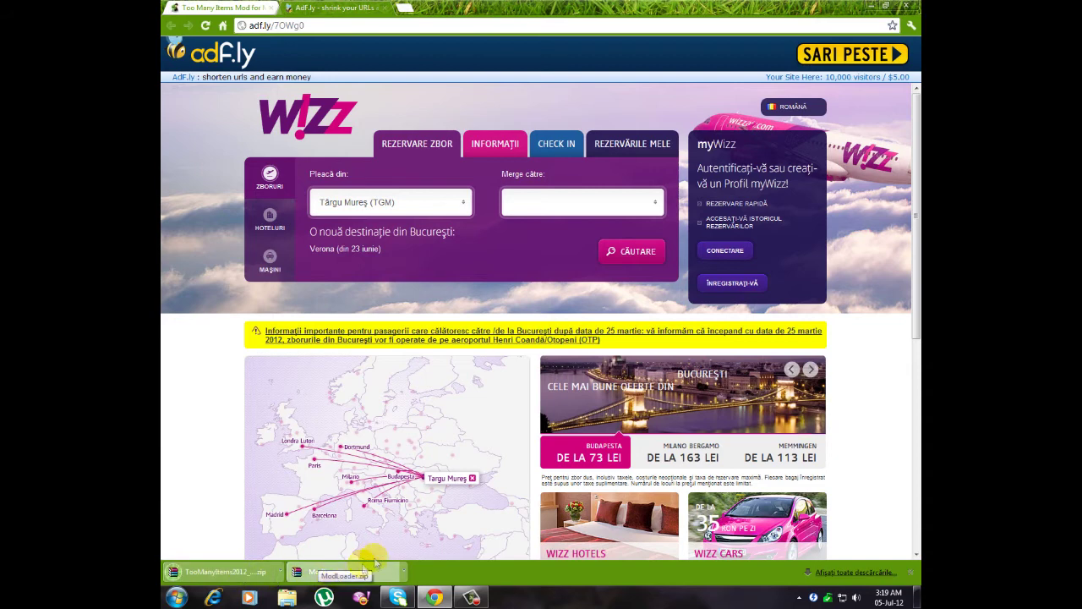
{"action": "left_click", "coordinate": [377, 568]}
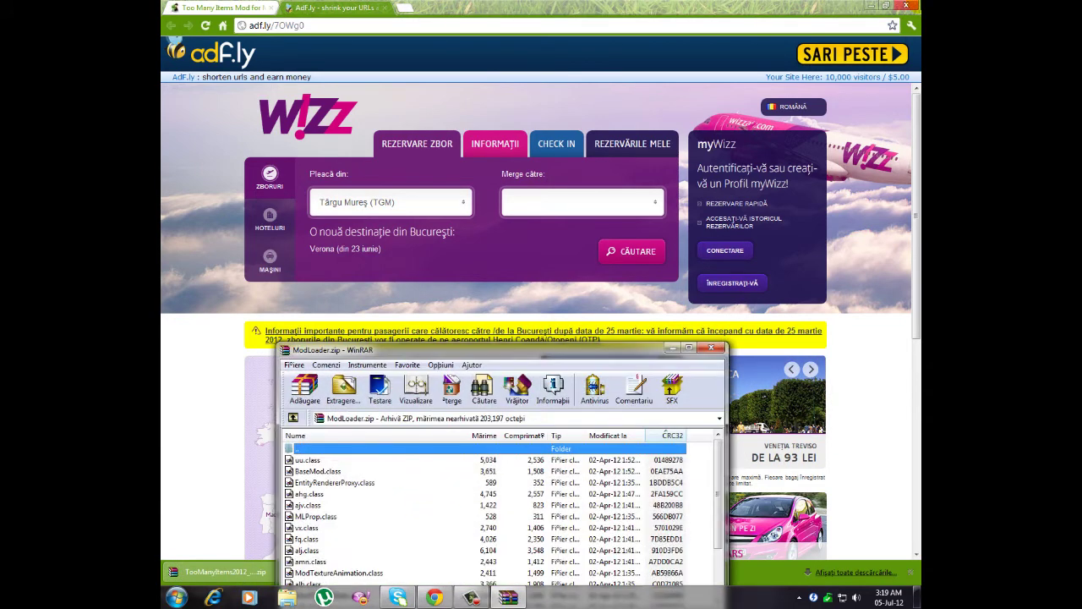
{"action": "left_click", "coordinate": [218, 572]}
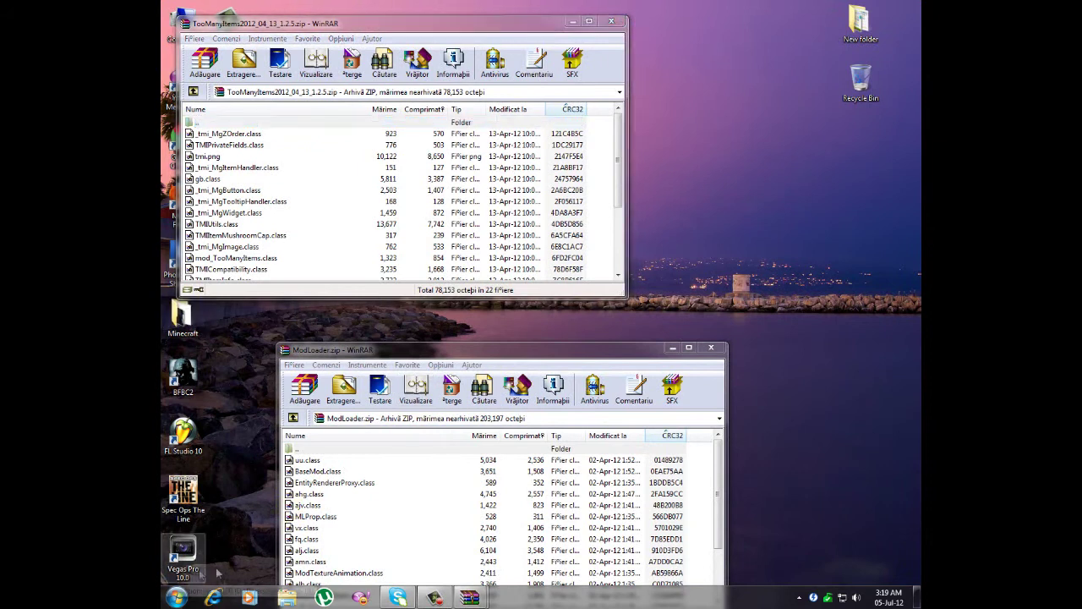
- Open the Roaming folder by running %appdata% from the Windows search
{"action": "left_click", "coordinate": [181, 595]}
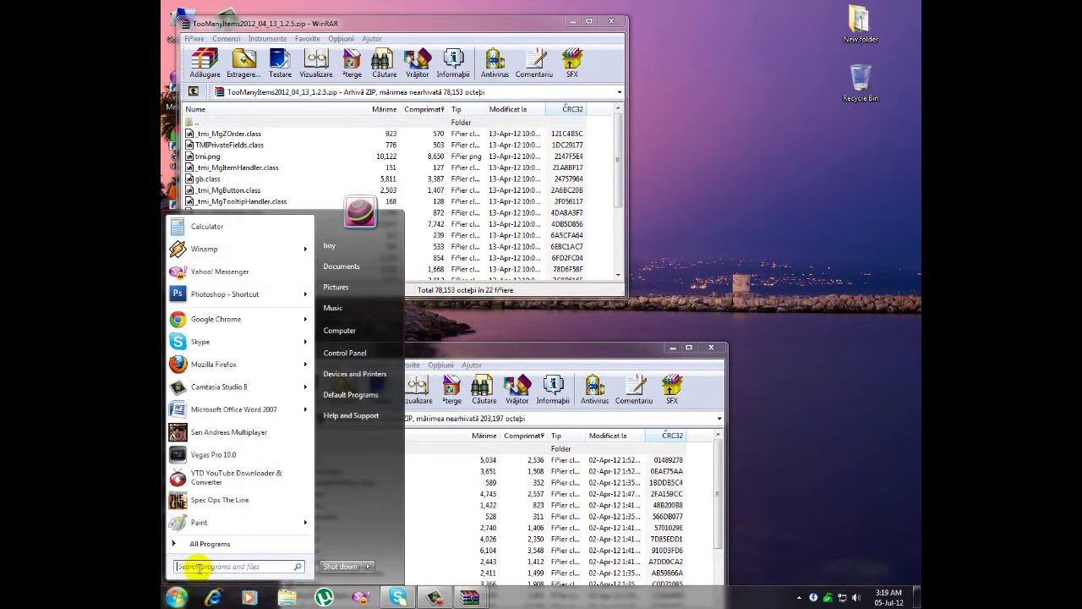
{"action": "type", "text": "%appd"}
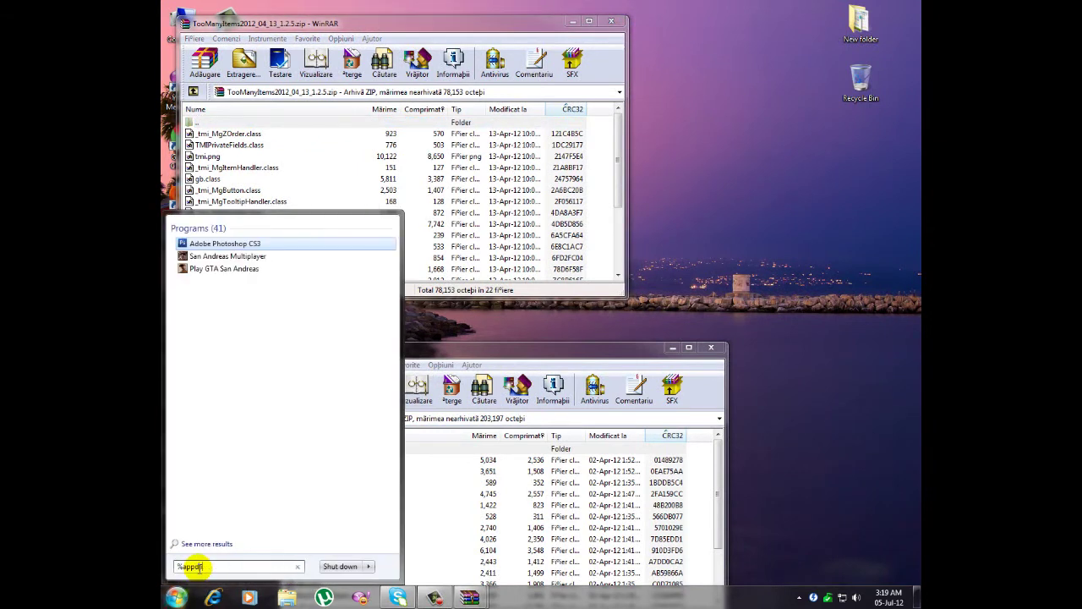
{"action": "type", "text": "ata%"}
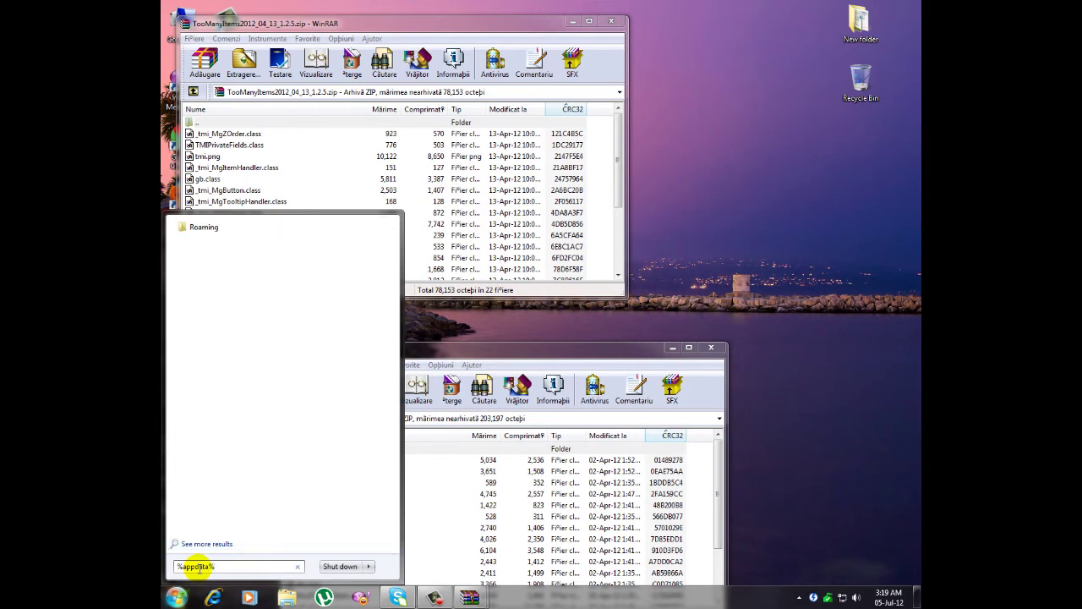
{"action": "key", "text": "Return"}
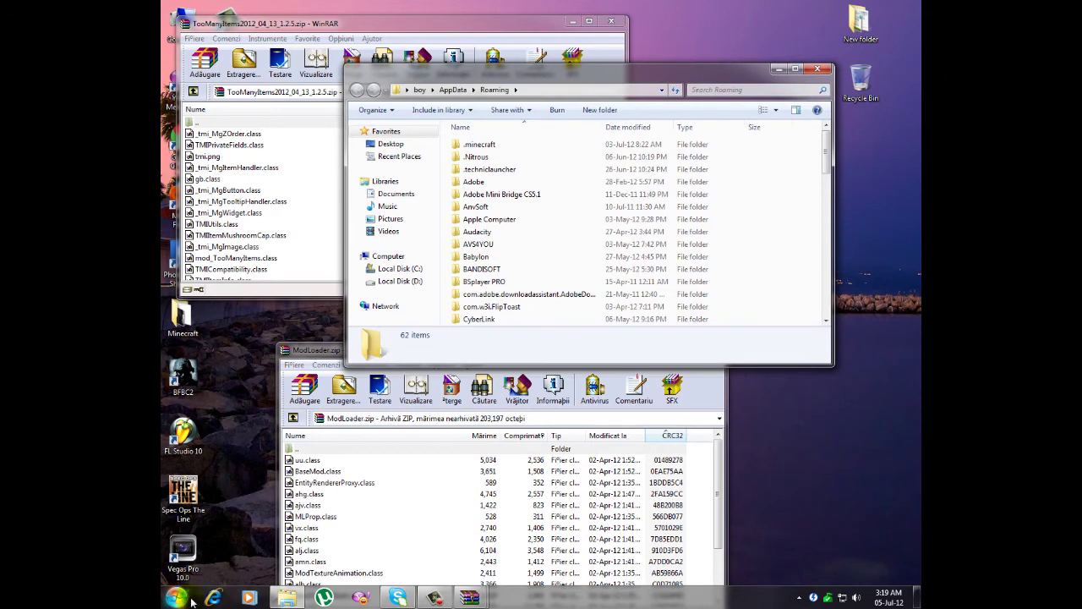
{"action": "left_click", "coordinate": [185, 599]}
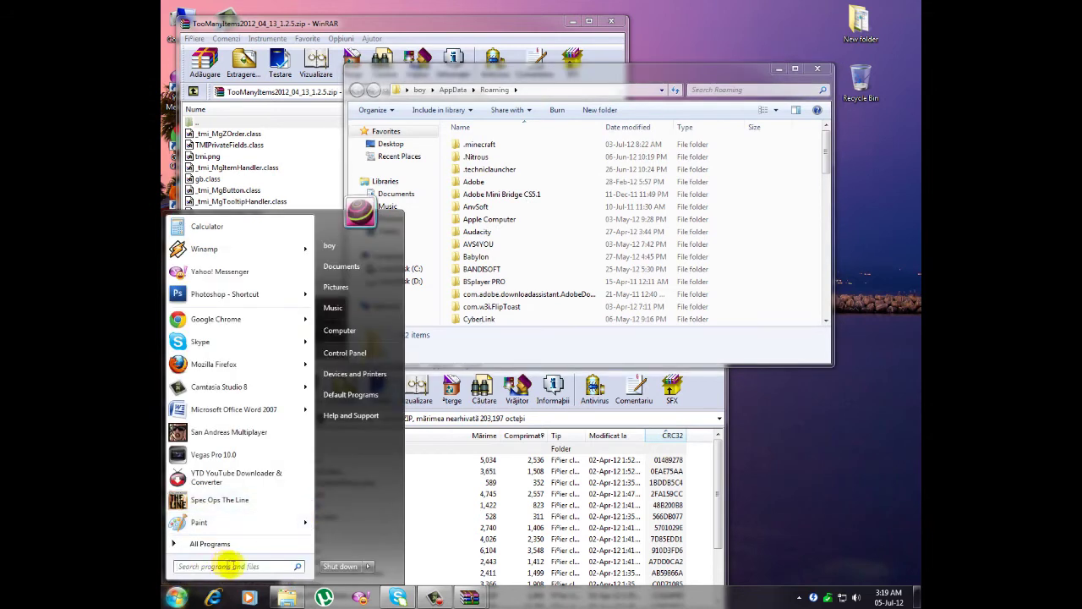
{"action": "left_click", "coordinate": [636, 244]}
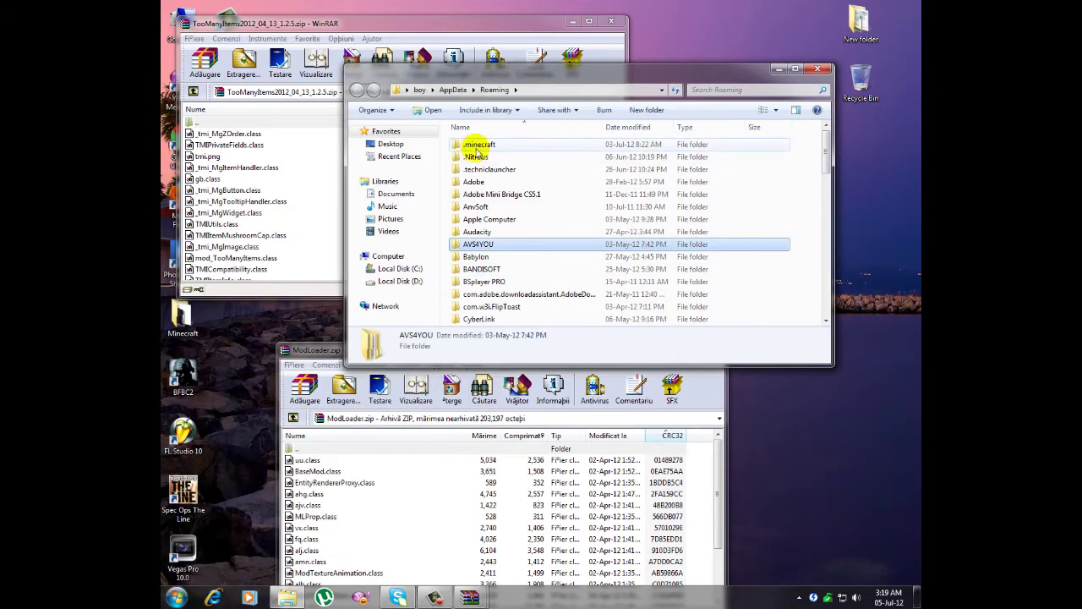
- Go to the bin folder inside .minecraft and open the minecraft jar with WinRAR archiver, placing its window above ModLoader.zip
{"action": "double_click", "coordinate": [477, 145]}
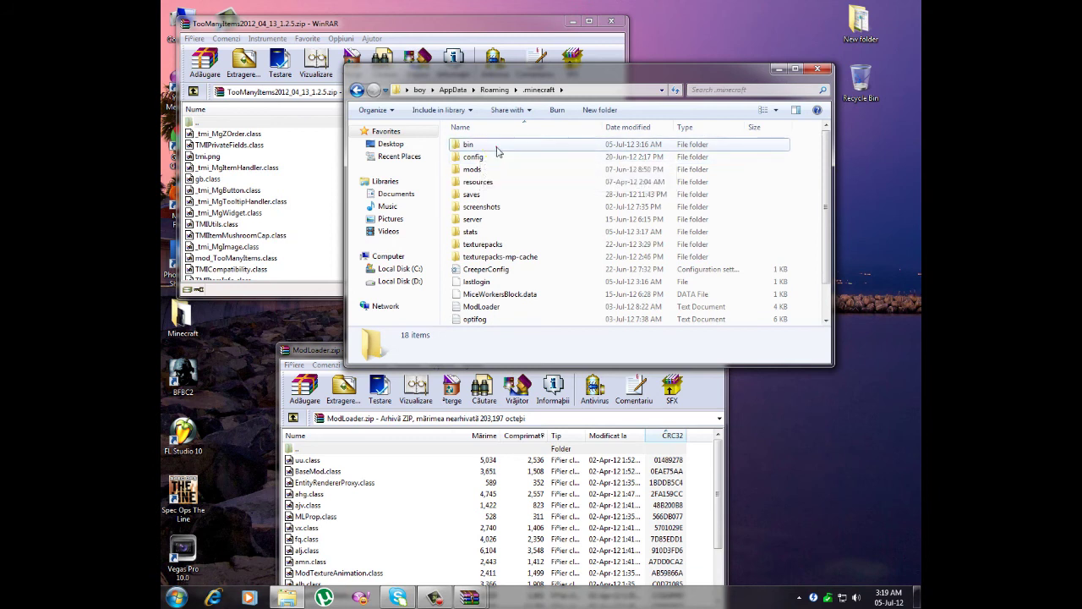
{"action": "double_click", "coordinate": [497, 149]}
{"action": "left_click", "coordinate": [497, 210]}
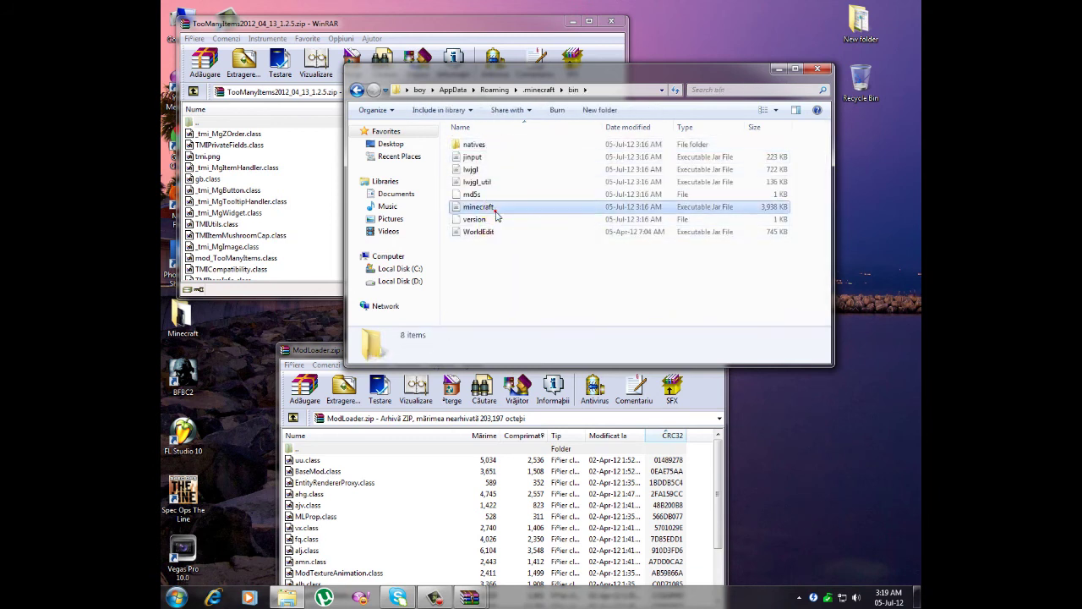
{"action": "right_click", "coordinate": [496, 212]}
{"action": "mouse_move", "coordinate": [560, 257]}
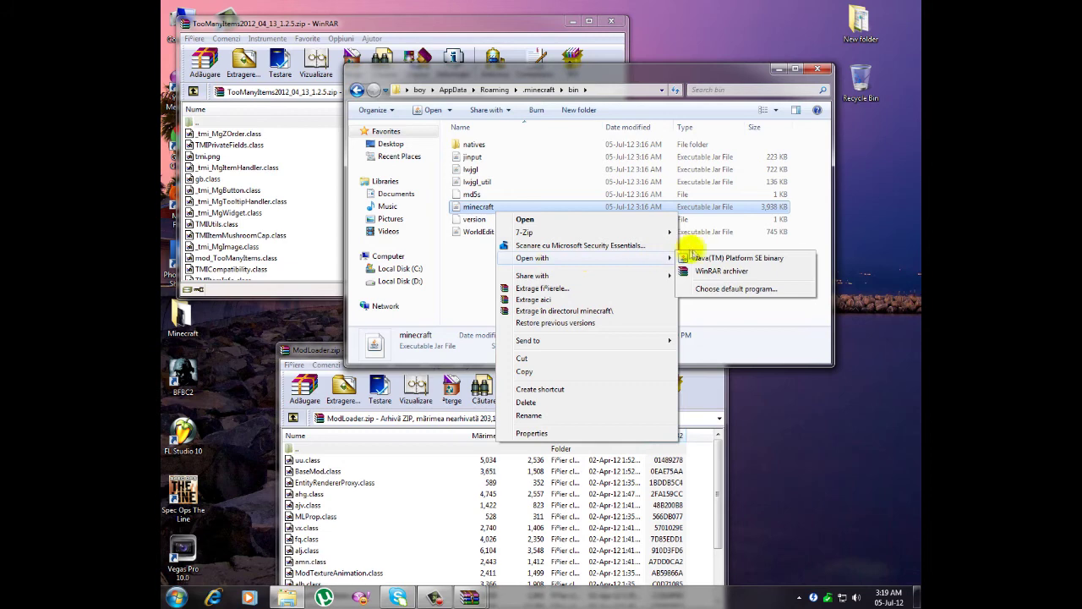
{"action": "left_click", "coordinate": [721, 270]}
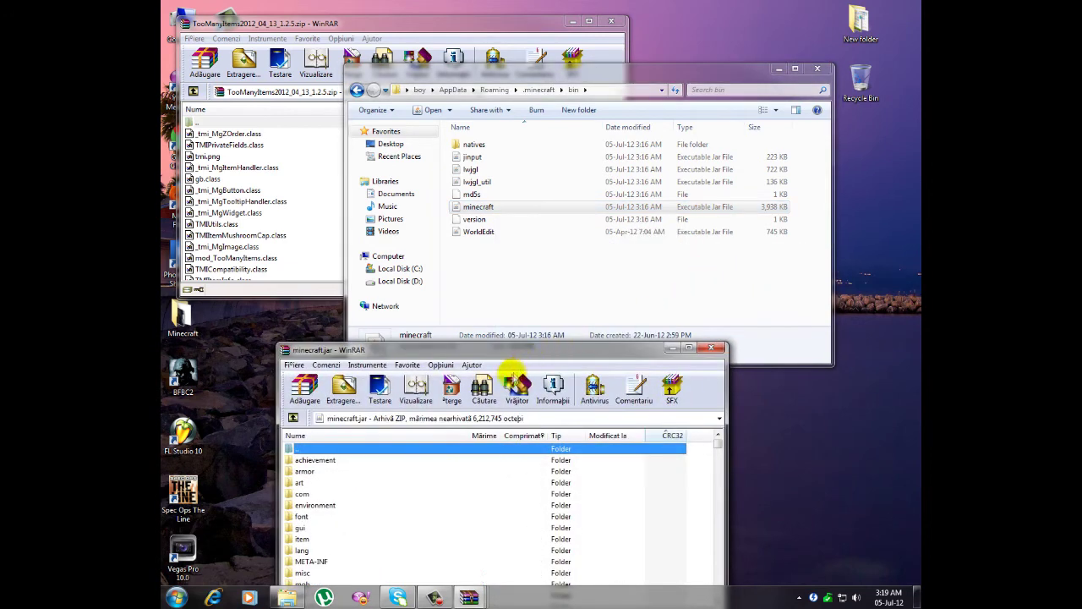
{"action": "left_click_drag", "start_coordinate": [530, 353], "coordinate": [580, 102]}
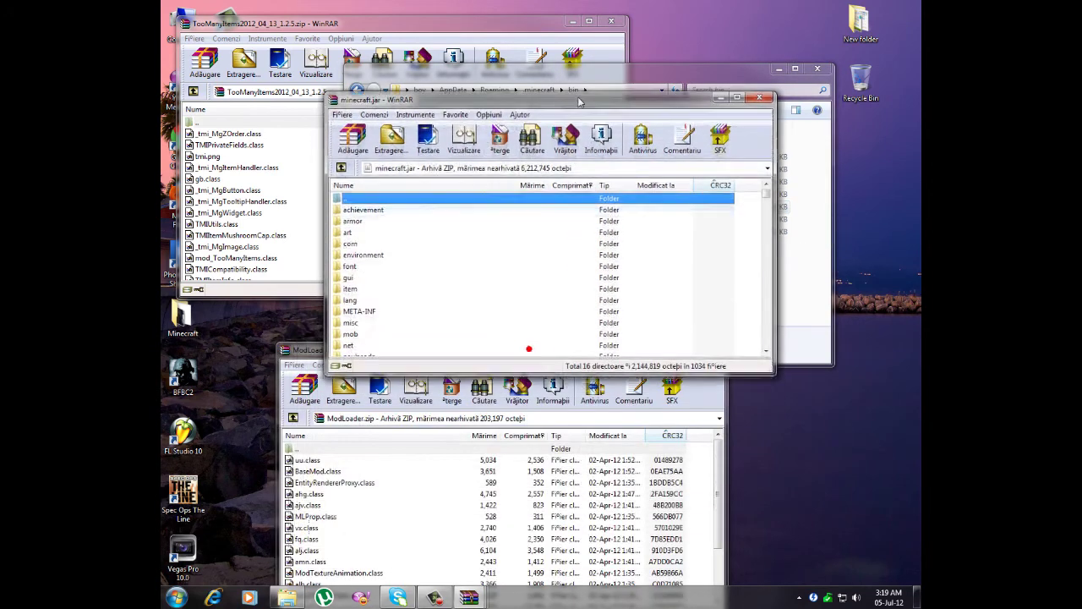
- Delete the META-INF folder from minecraft.jar
{"action": "left_click", "coordinate": [378, 311]}
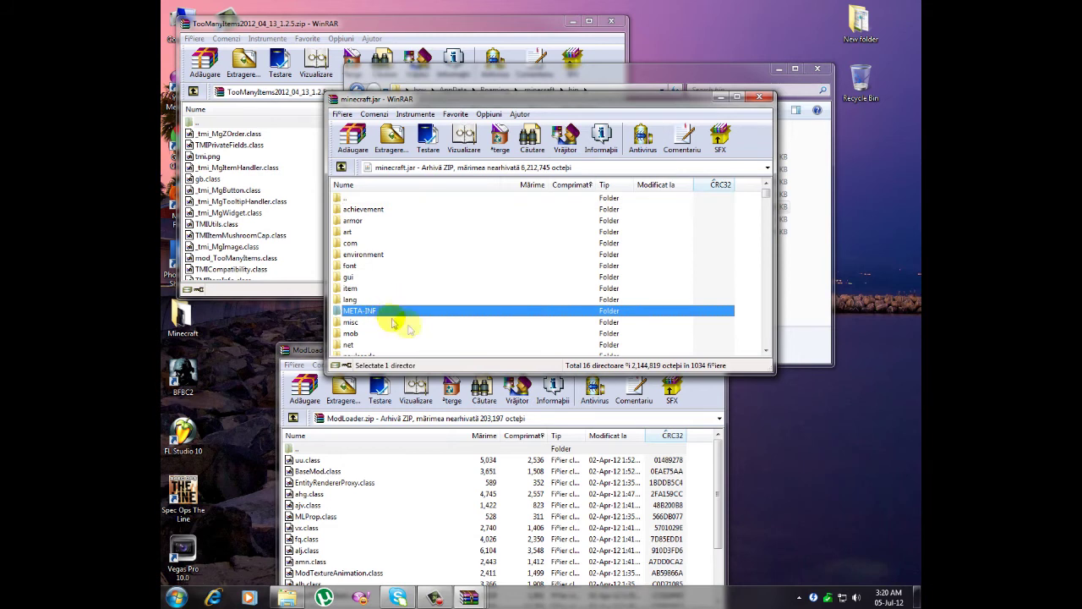
{"action": "key", "text": "Delete"}
{"action": "key", "text": "Return"}
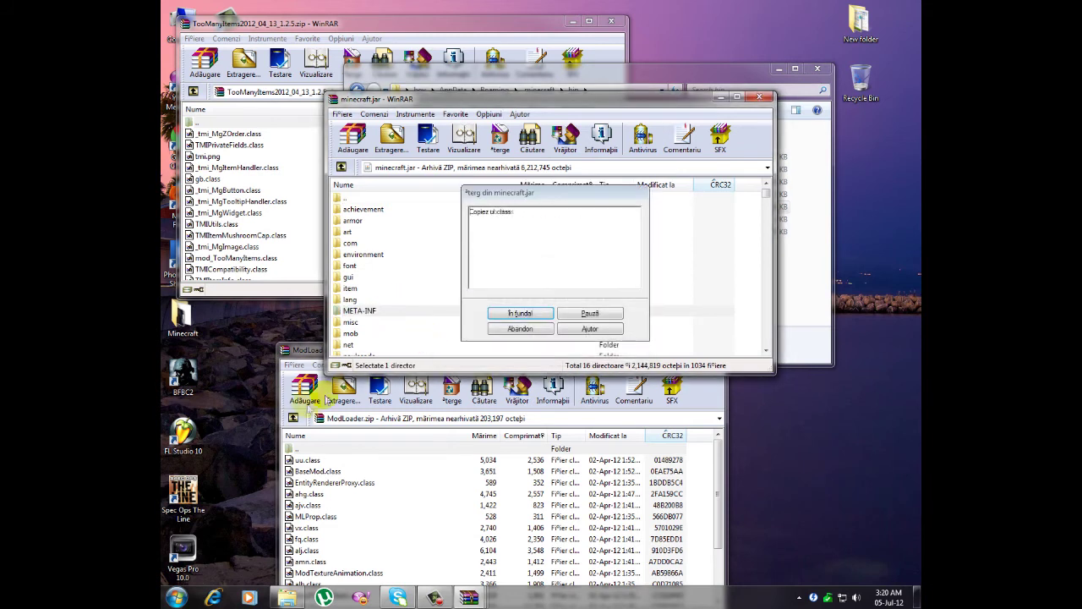
- Add all the files from ModLoader.zip to minecraft.jar with the default archive settings
{"action": "left_click", "coordinate": [325, 460]}
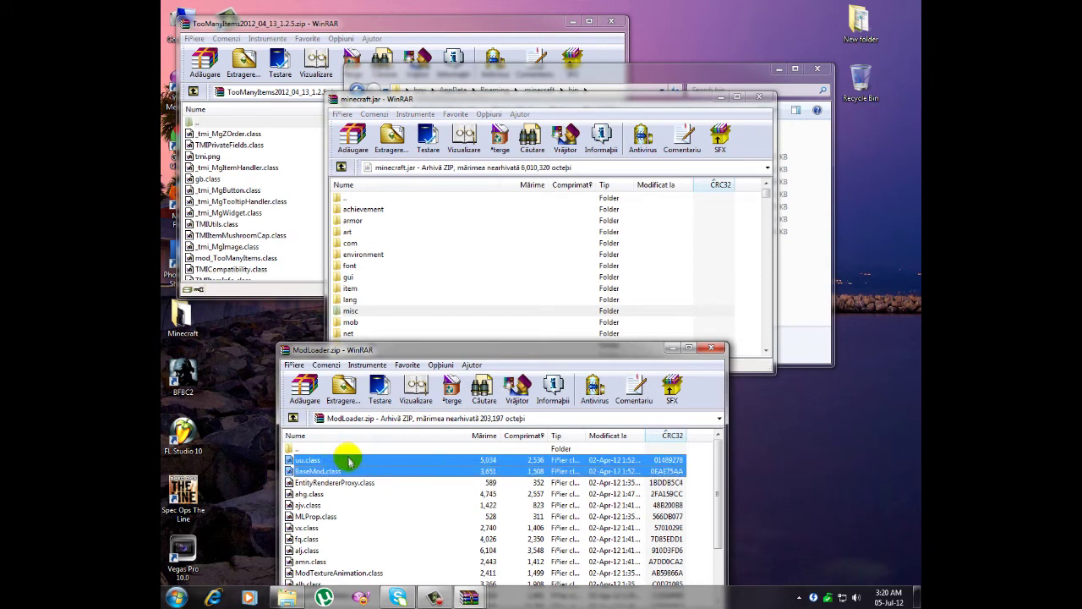
{"action": "key", "text": "ctrl+a"}
{"action": "scroll", "coordinate": [351, 470], "scroll_direction": "down", "scroll_amount": 2}
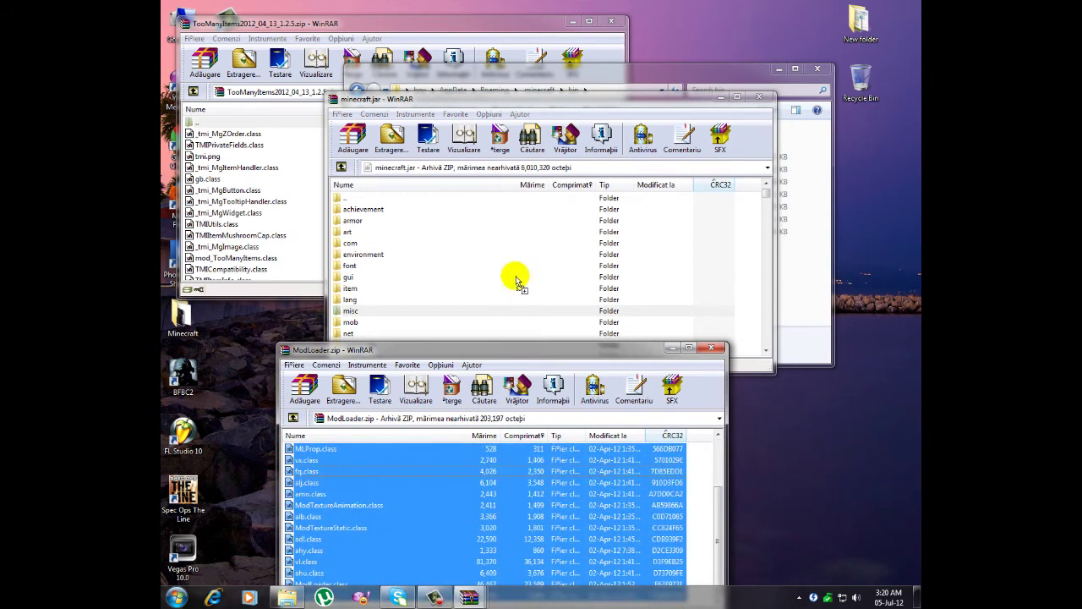
{"action": "left_click_drag", "start_coordinate": [377, 451], "coordinate": [482, 271]}
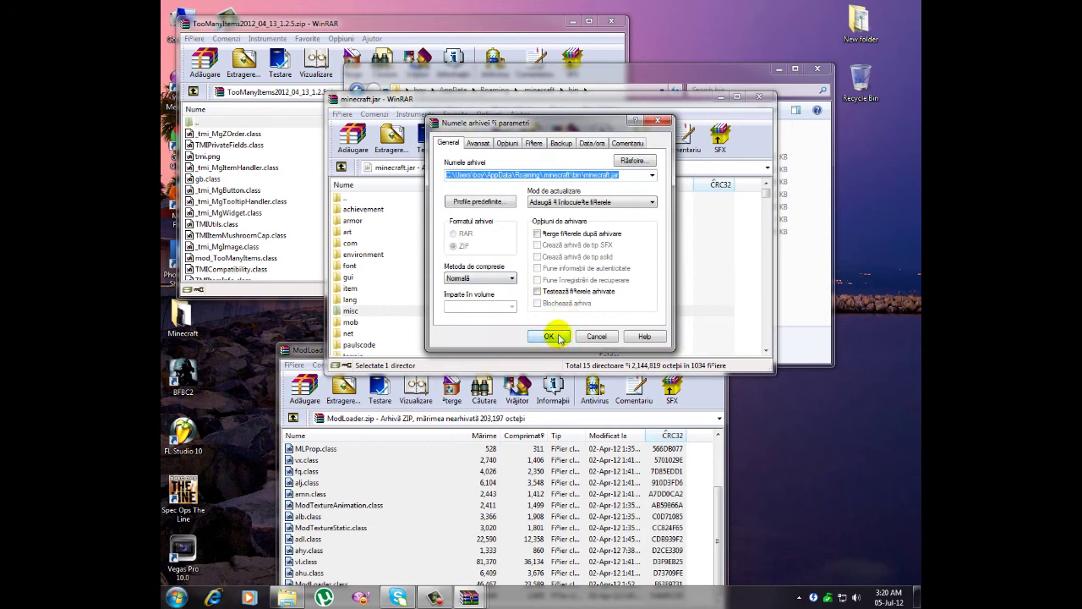
{"action": "left_click", "coordinate": [549, 336]}
- Add all the files from the TooManyItems archive to minecraft.jar with the default archive settings
{"action": "left_click", "coordinate": [258, 269]}
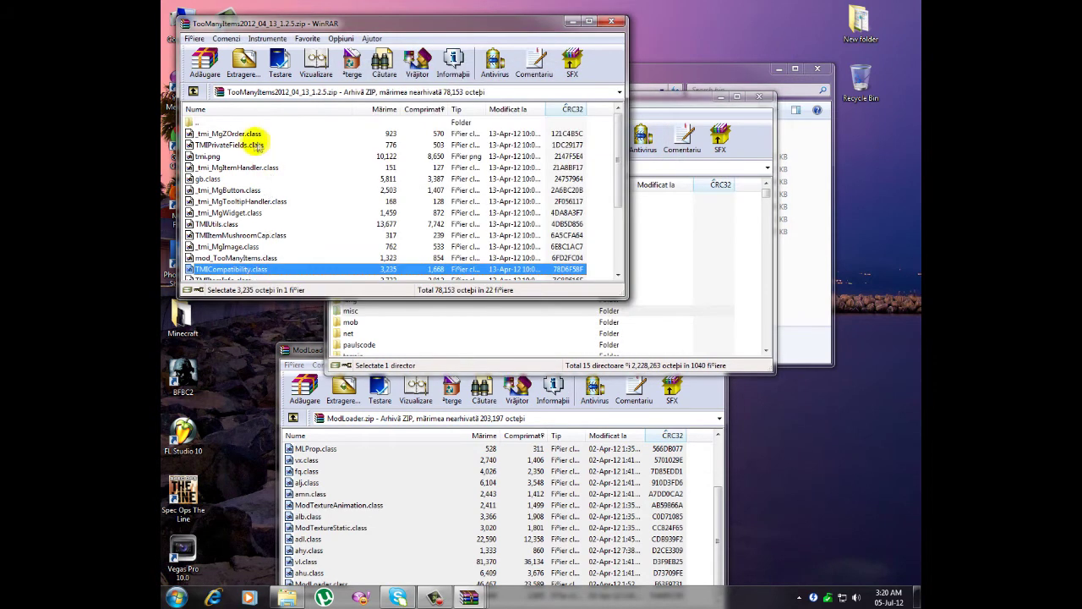
{"action": "key", "text": "ctrl+a"}
{"action": "left_click_drag", "start_coordinate": [242, 193], "coordinate": [487, 329]}
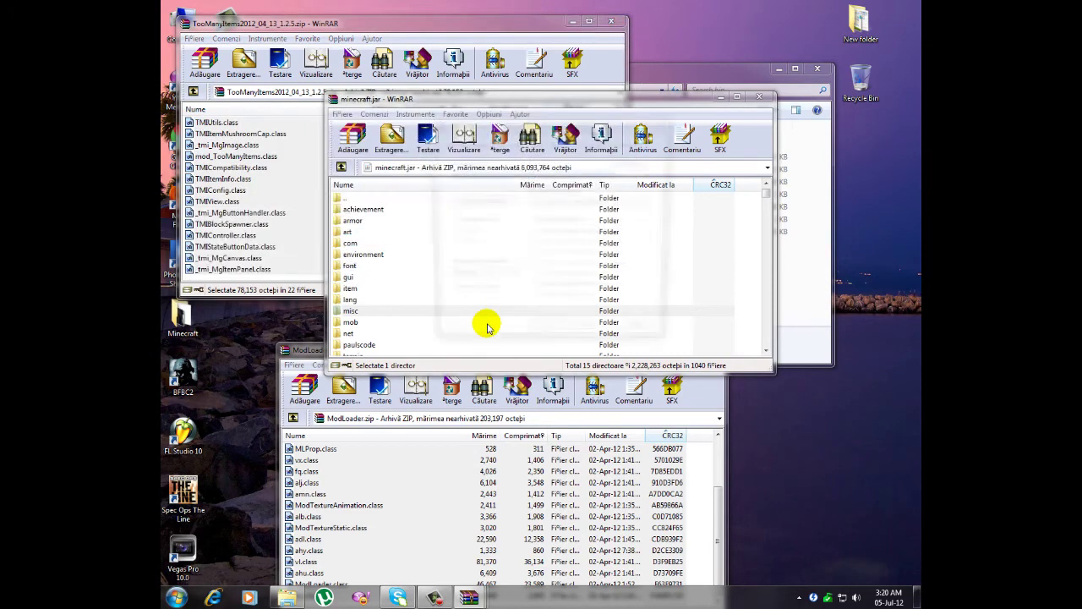
{"action": "left_click", "coordinate": [550, 333]}
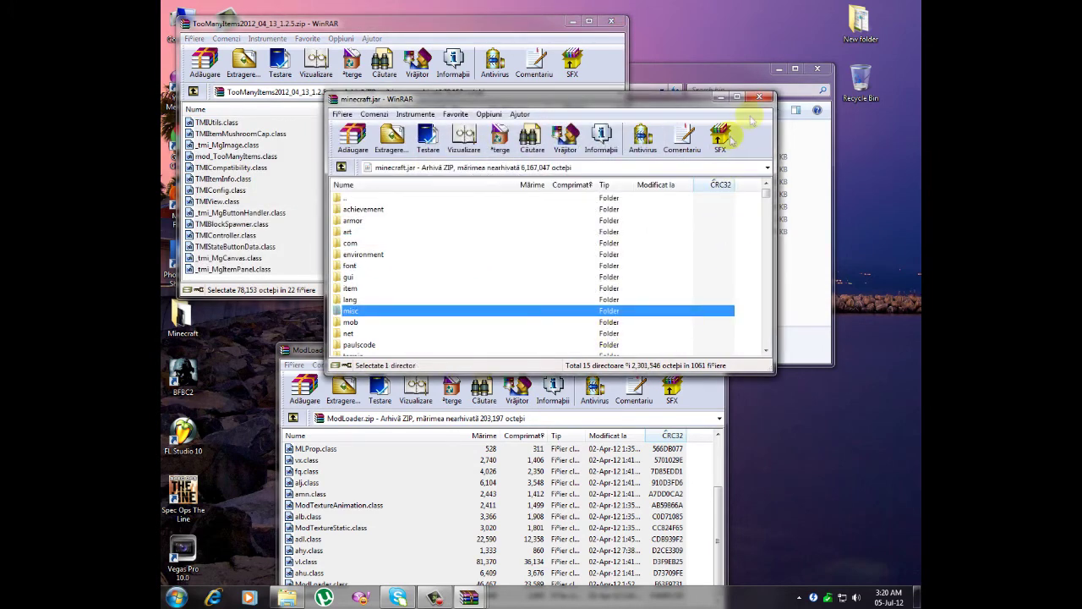
- Close the minecraft.jar archive, the bin folder window and the TooManyItems archive
{"action": "left_click", "coordinate": [759, 97]}
{"action": "left_click", "coordinate": [817, 68]}
{"action": "left_click", "coordinate": [611, 20]}
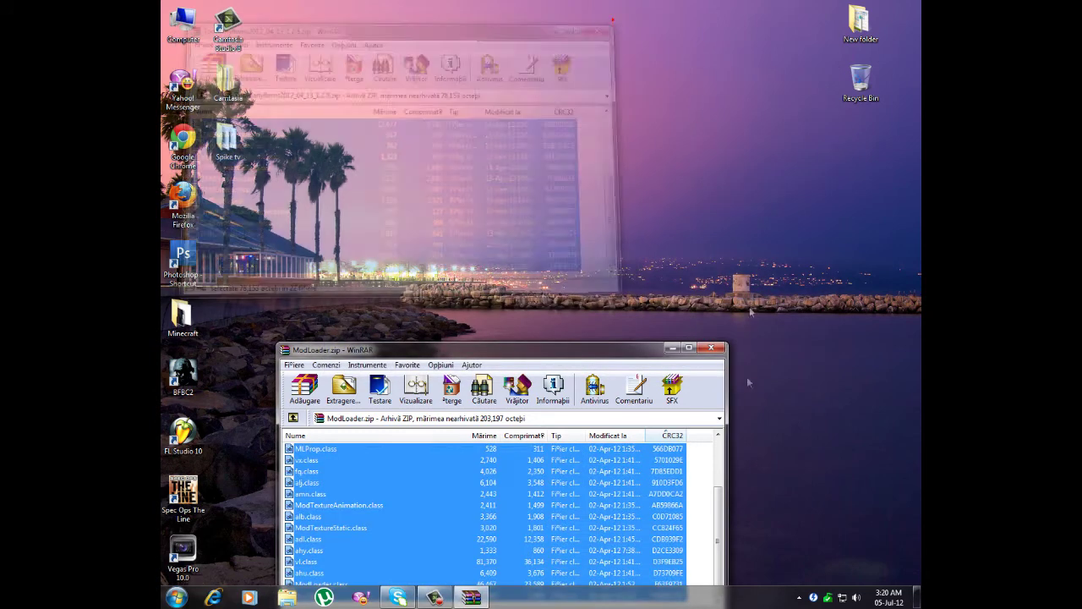
- Close the ModLoader.zip archive and launch Mineshafter-proxy from the Minecraft folder on the desktop, closing that folder as well
{"action": "left_click", "coordinate": [712, 348]}
{"action": "double_click", "coordinate": [182, 317]}
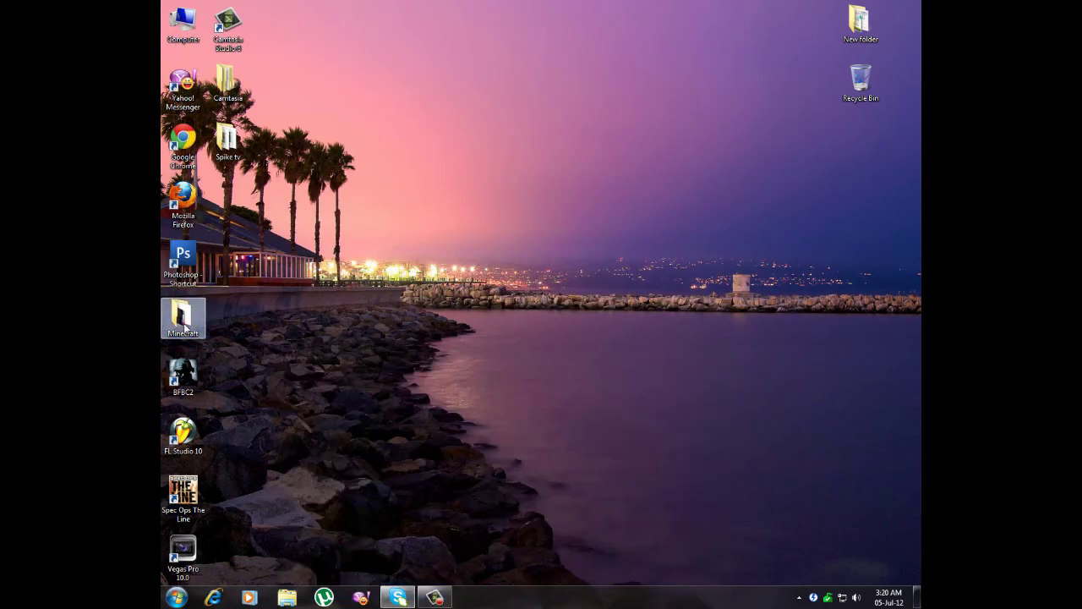
{"action": "left_click", "coordinate": [558, 234]}
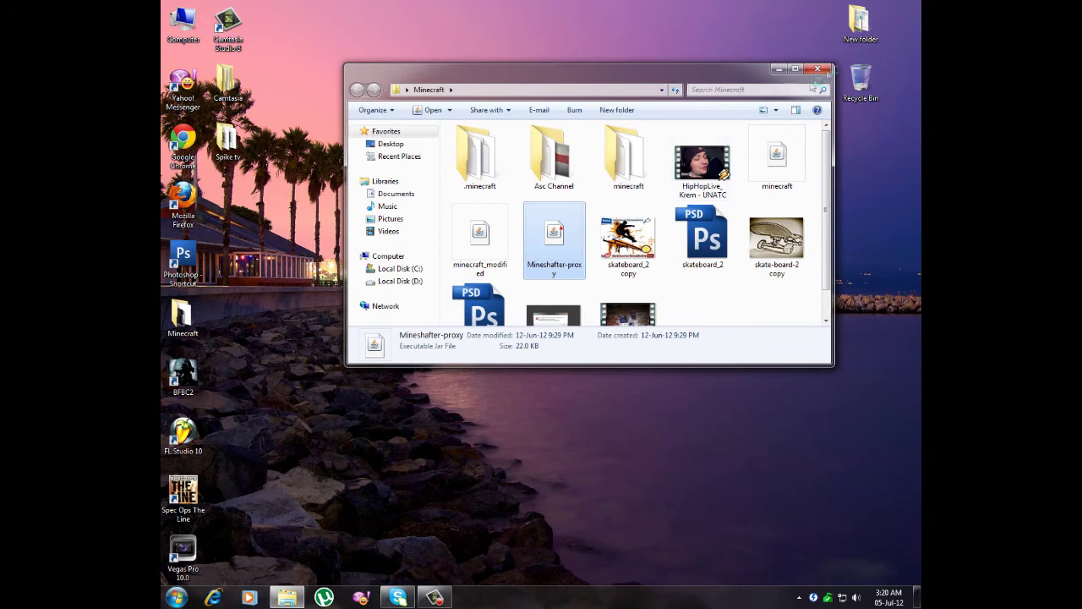
{"action": "left_click", "coordinate": [817, 68]}
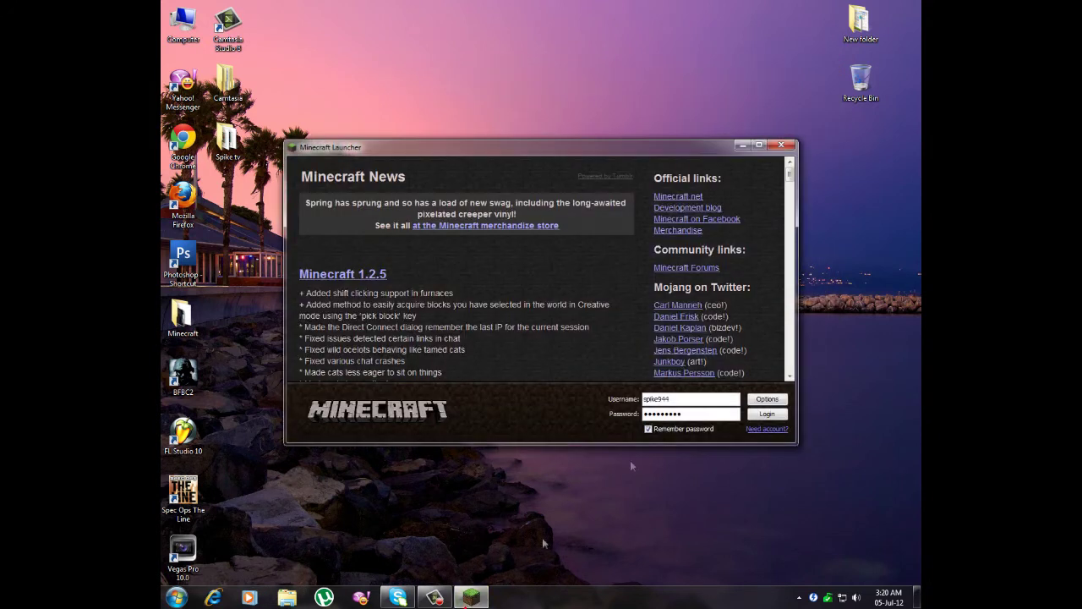
- Log in to Minecraft with the remembered account and maximize the game window
{"action": "left_click", "coordinate": [780, 414]}
{"action": "left_click", "coordinate": [755, 142]}
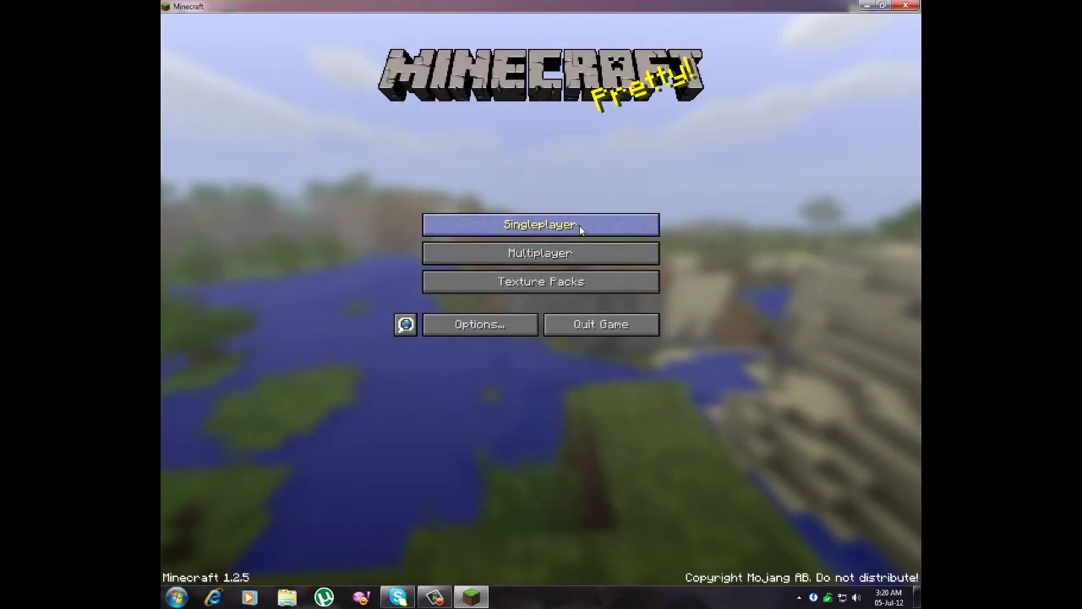
- Create a new singleplayer world in Survival mode with the default name New World
{"action": "left_click", "coordinate": [580, 226]}
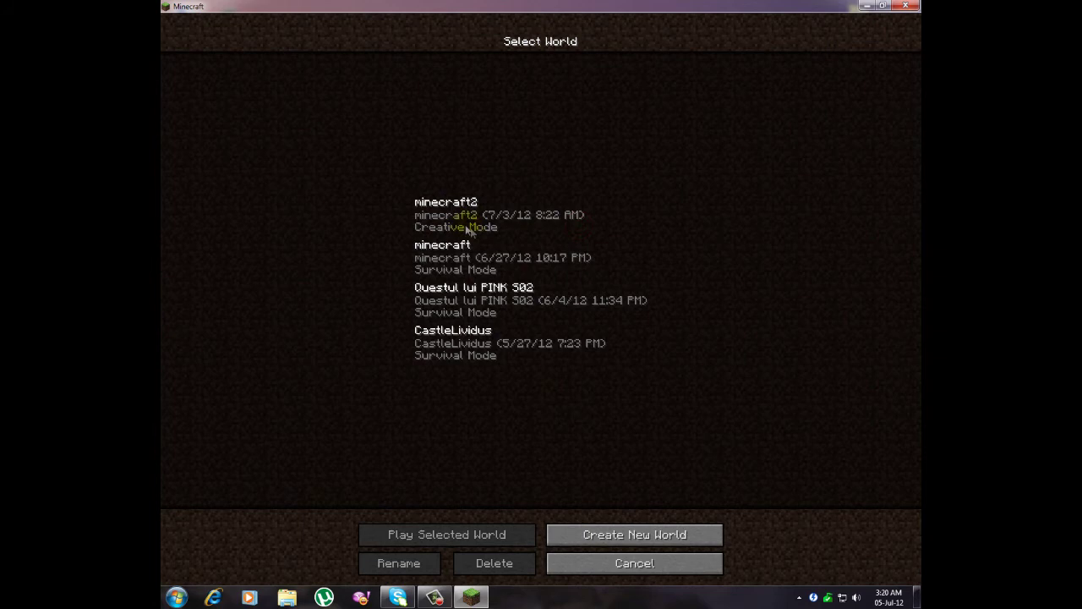
{"action": "left_click", "coordinate": [594, 540]}
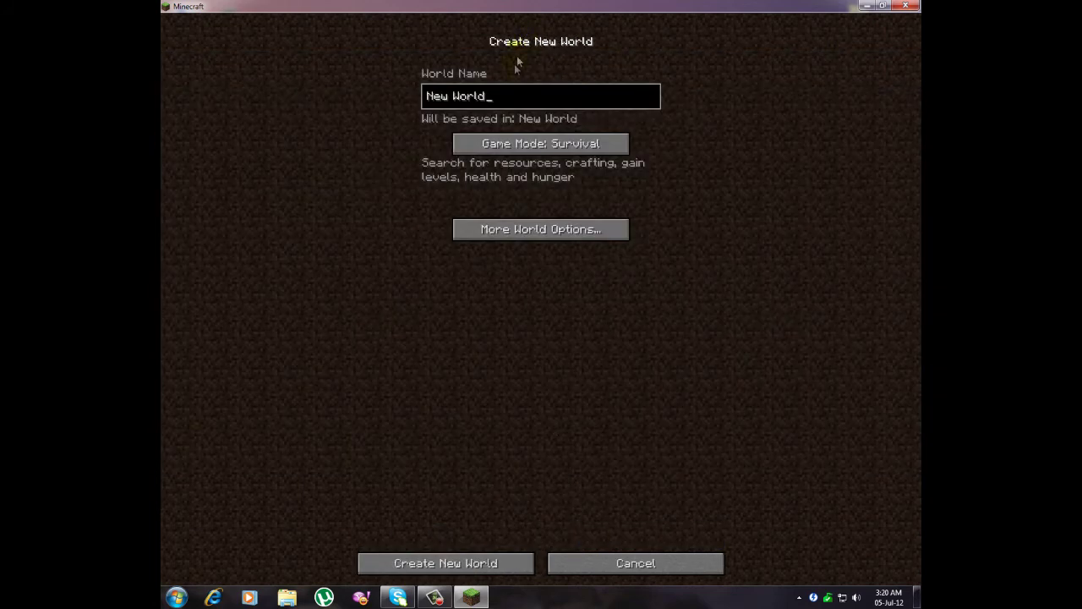
{"action": "left_click", "coordinate": [491, 567]}
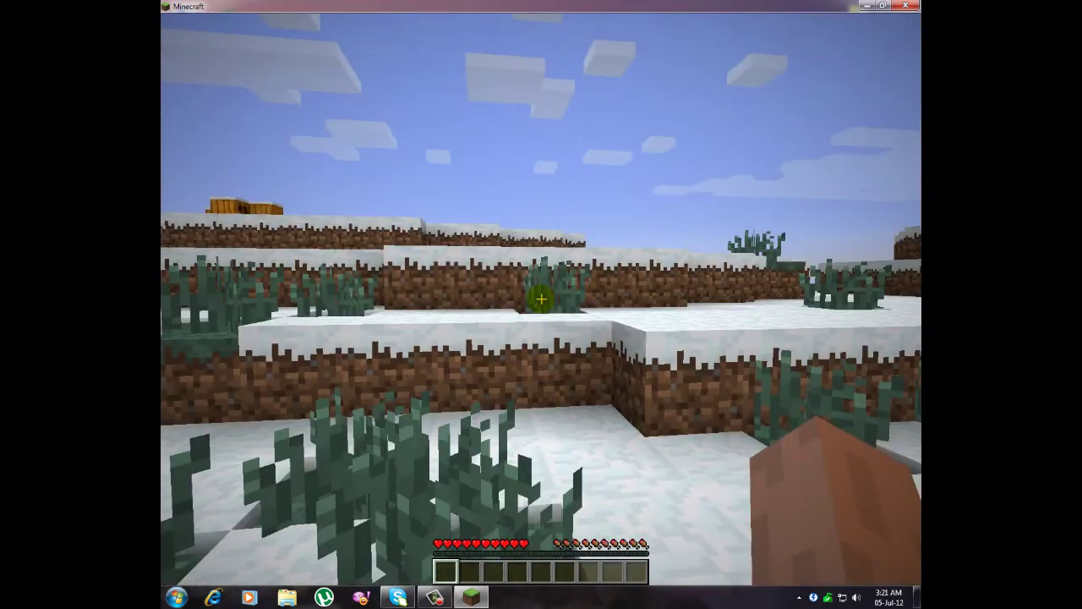
- Open the inventory to check both pages of the TooManyItems item list and try its game mode toggle
{"action": "key", "text": "e"}
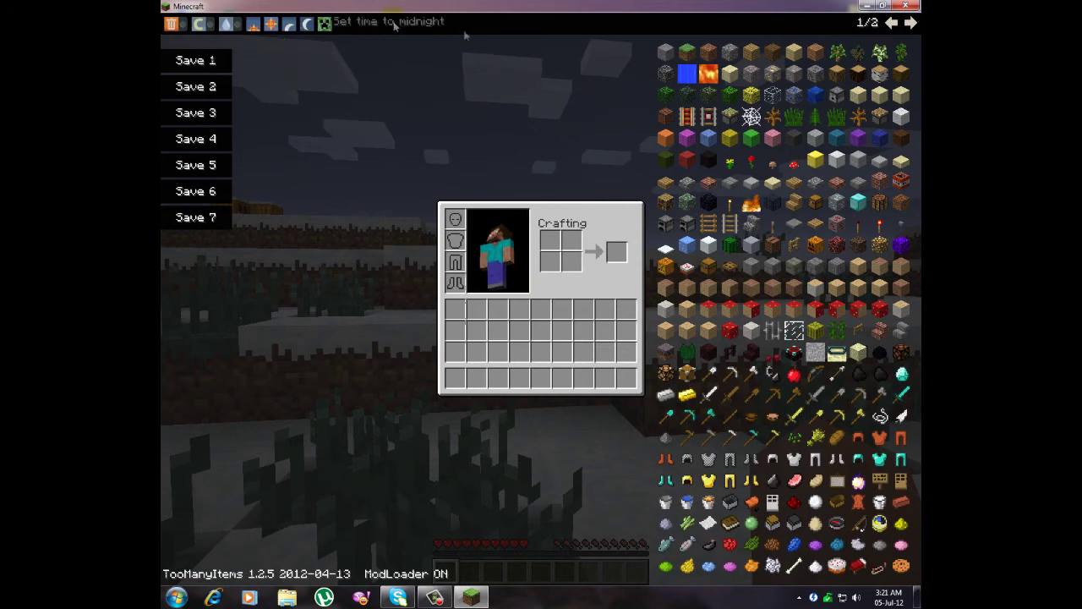
{"action": "left_click", "coordinate": [911, 23]}
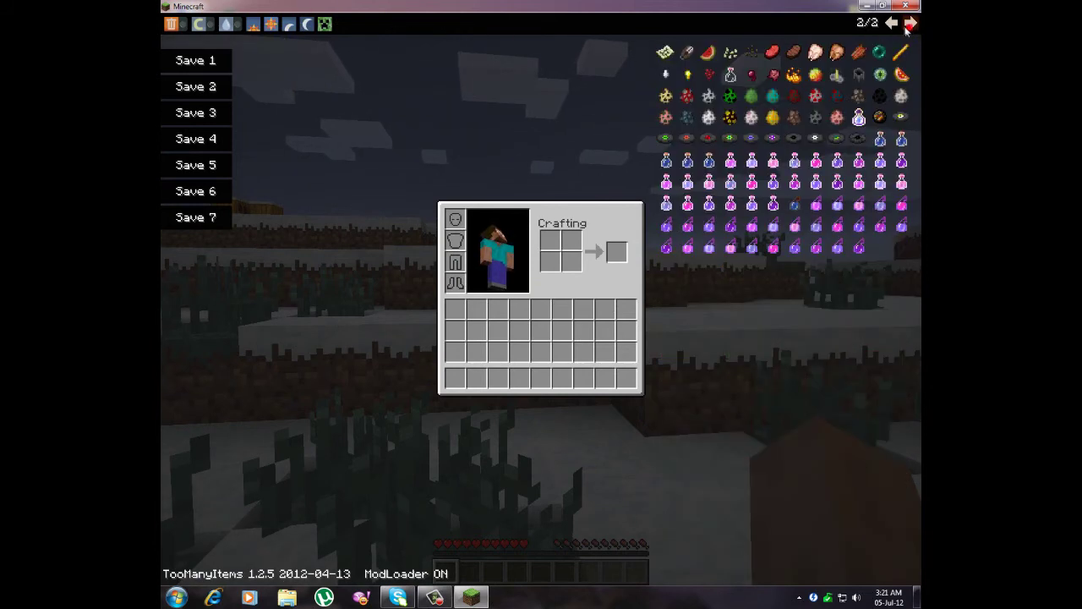
{"action": "left_click", "coordinate": [892, 23]}
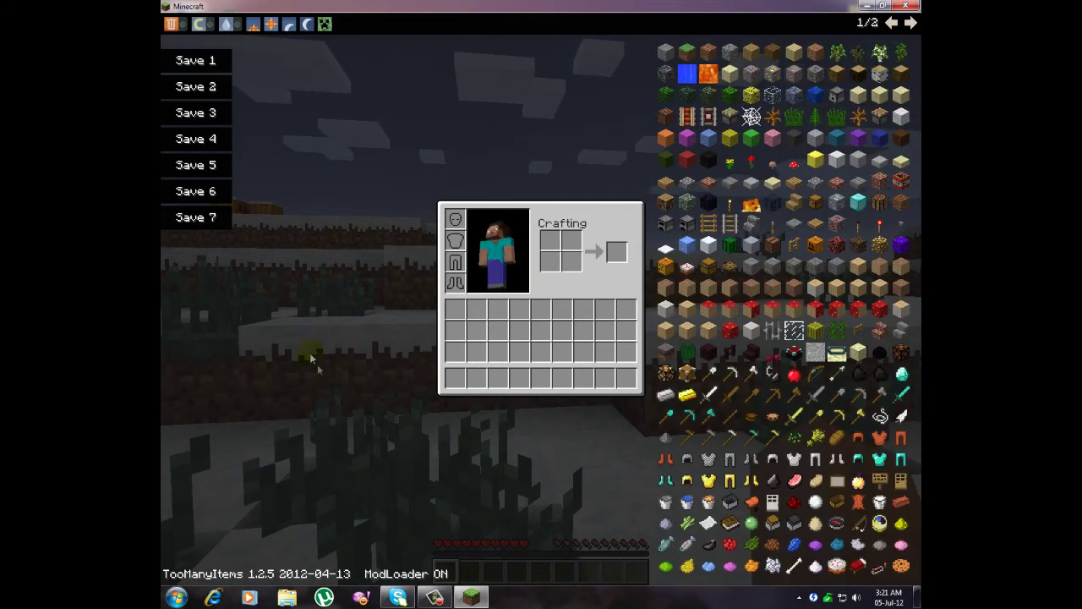
{"action": "left_click", "coordinate": [199, 24]}
{"action": "left_click", "coordinate": [198, 24]}
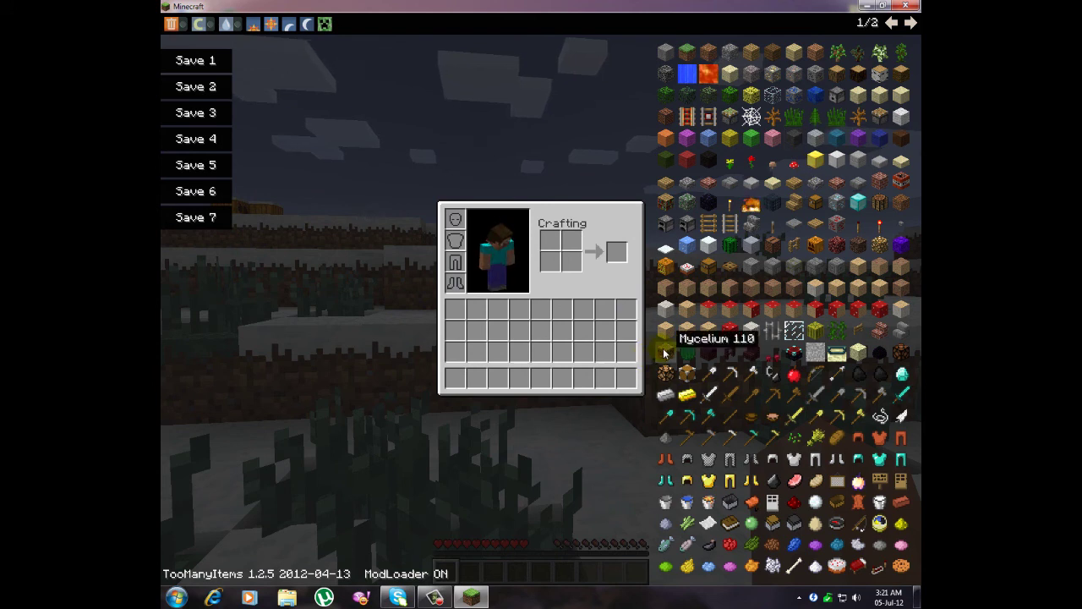
- Close the Minecraft game and return to the desktop
{"action": "left_click", "coordinate": [906, 6]}
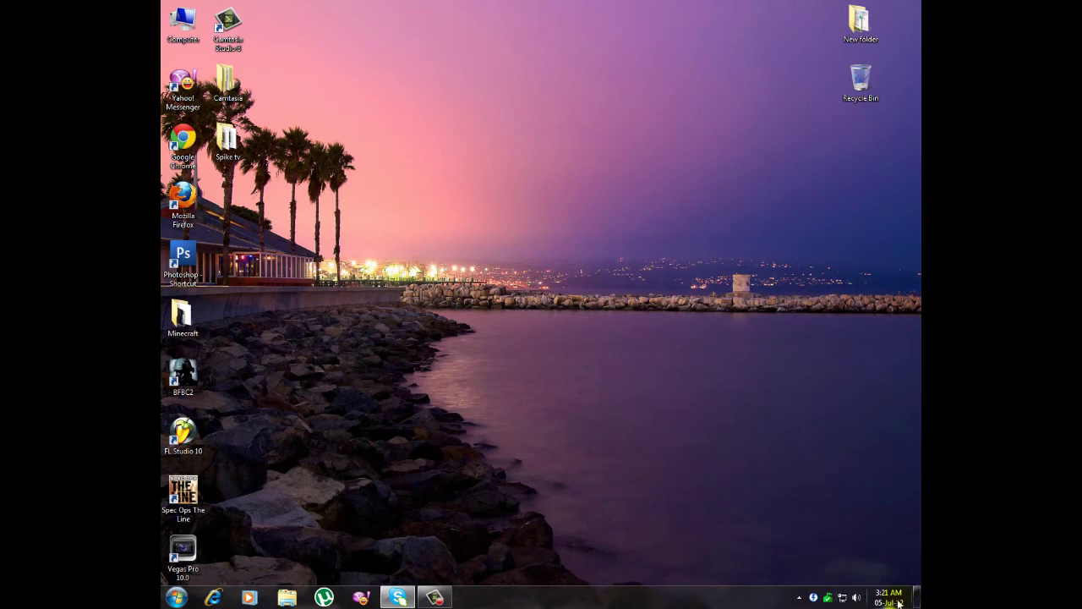
{"action": "mouse_move", "coordinate": [886, 603]}
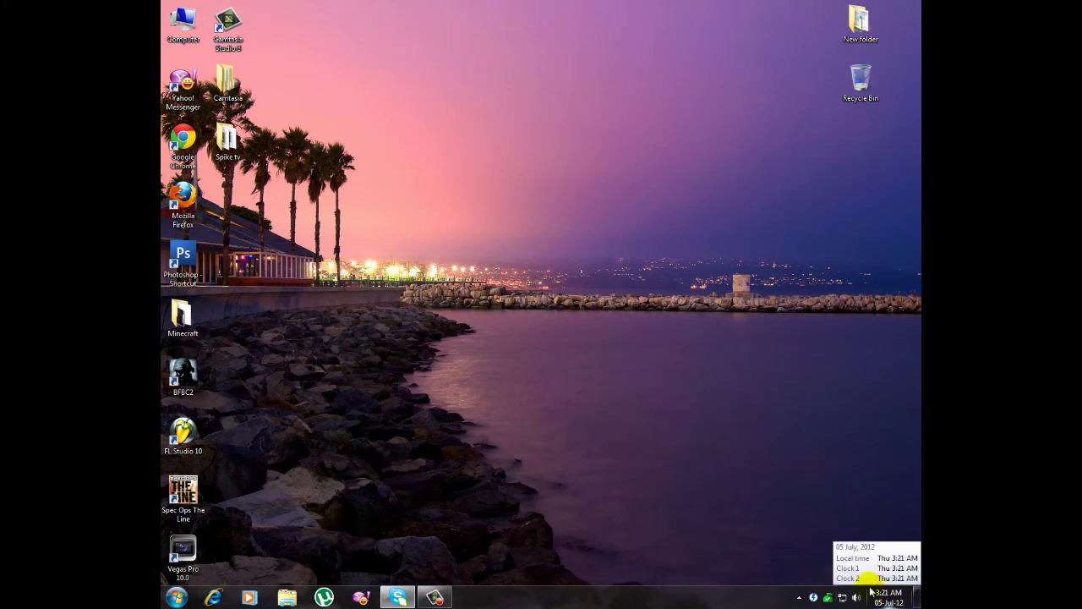